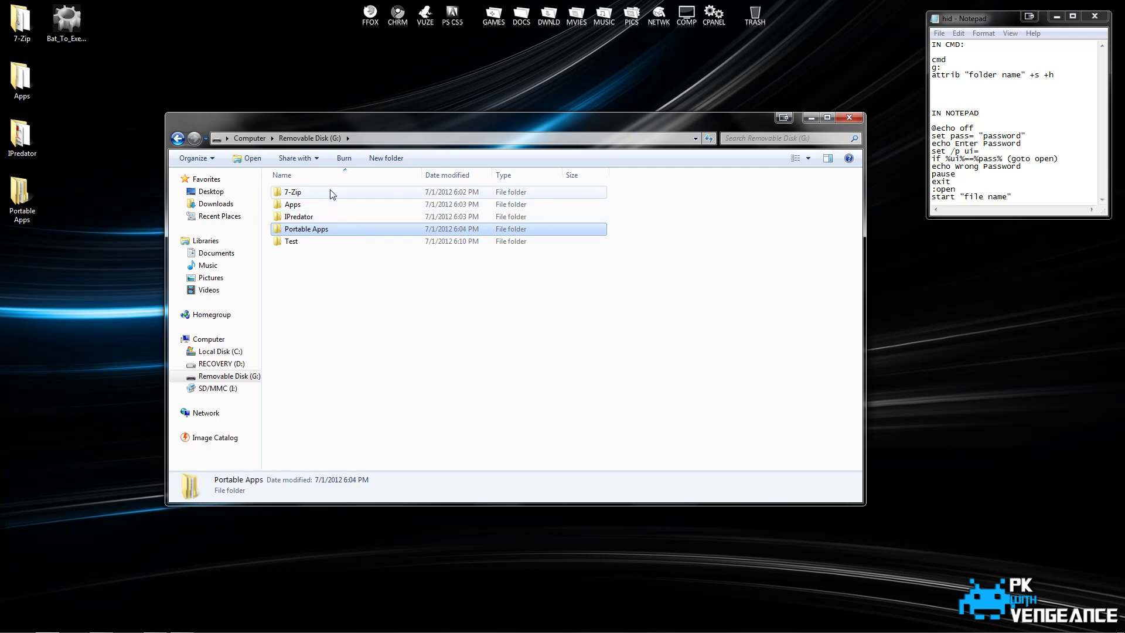
Move the 7-Zip, Apps, IPredator and Portable Apps folders into Test, leaving only Test on G:.
{"action": "left_click", "coordinate": [329, 191], "text": "shift"}
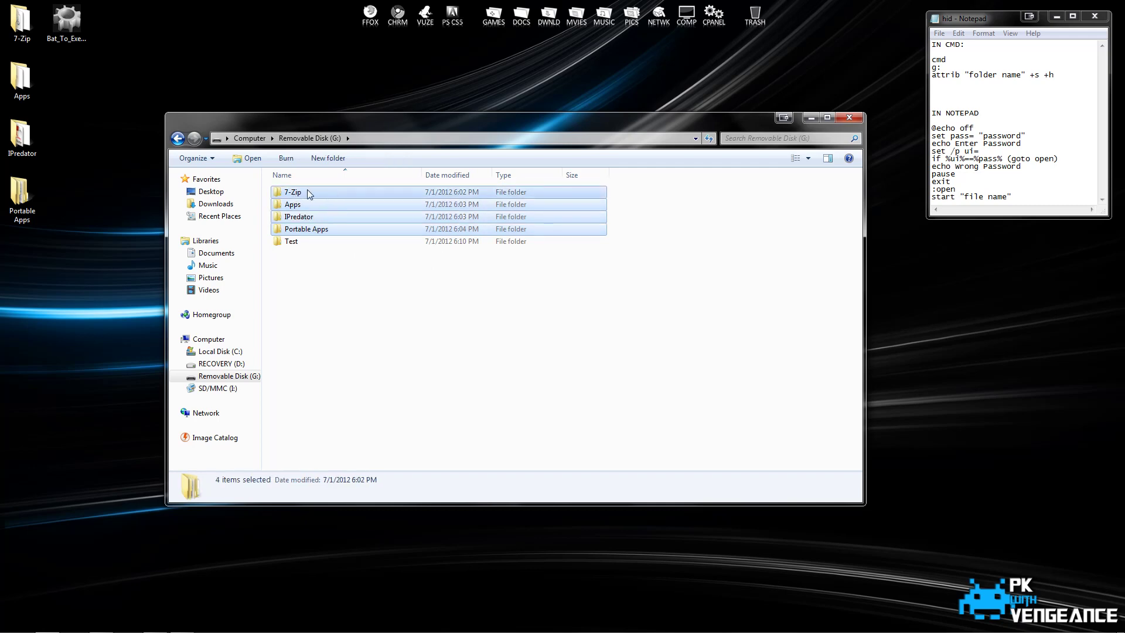
{"action": "left_click_drag", "start_coordinate": [301, 197], "coordinate": [293, 243]}
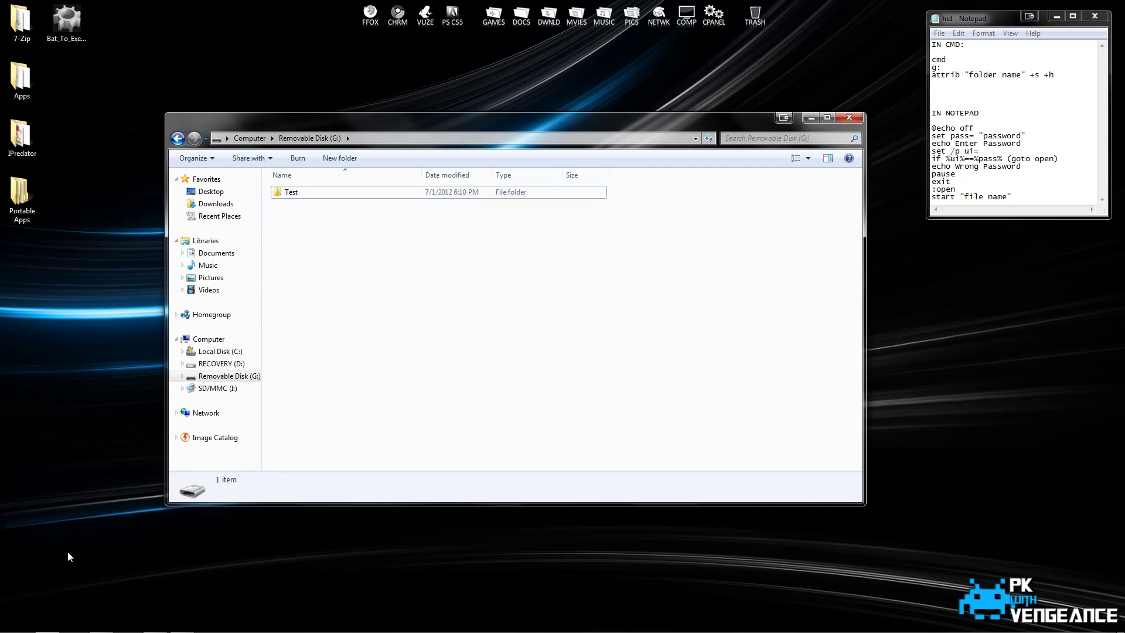
Launch cmd from the Start search and place it top-left, beside Explorer at the lower right.
{"action": "left_click", "coordinate": [16, 622]}
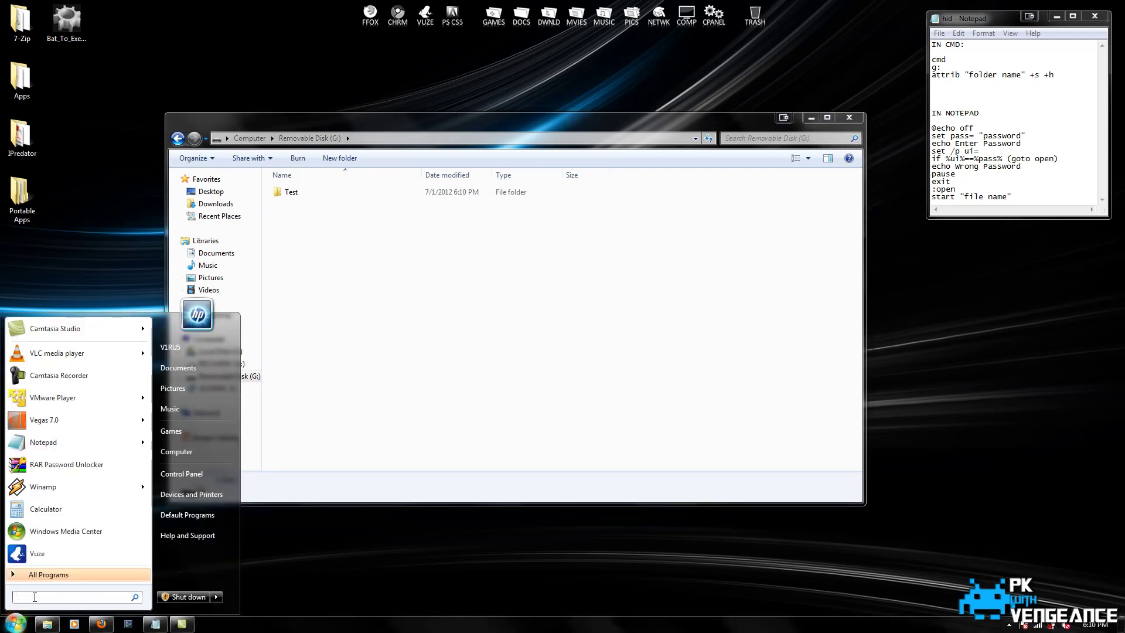
{"action": "type", "text": "cmd"}
{"action": "key", "text": "Return"}
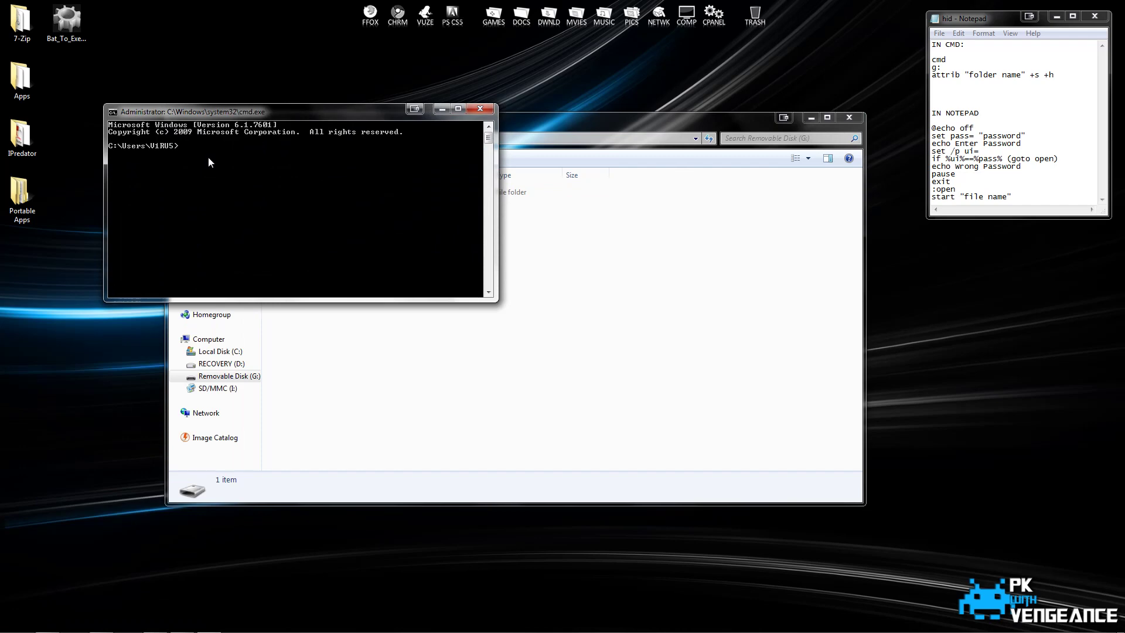
{"action": "left_click_drag", "start_coordinate": [223, 113], "coordinate": [133, 50]}
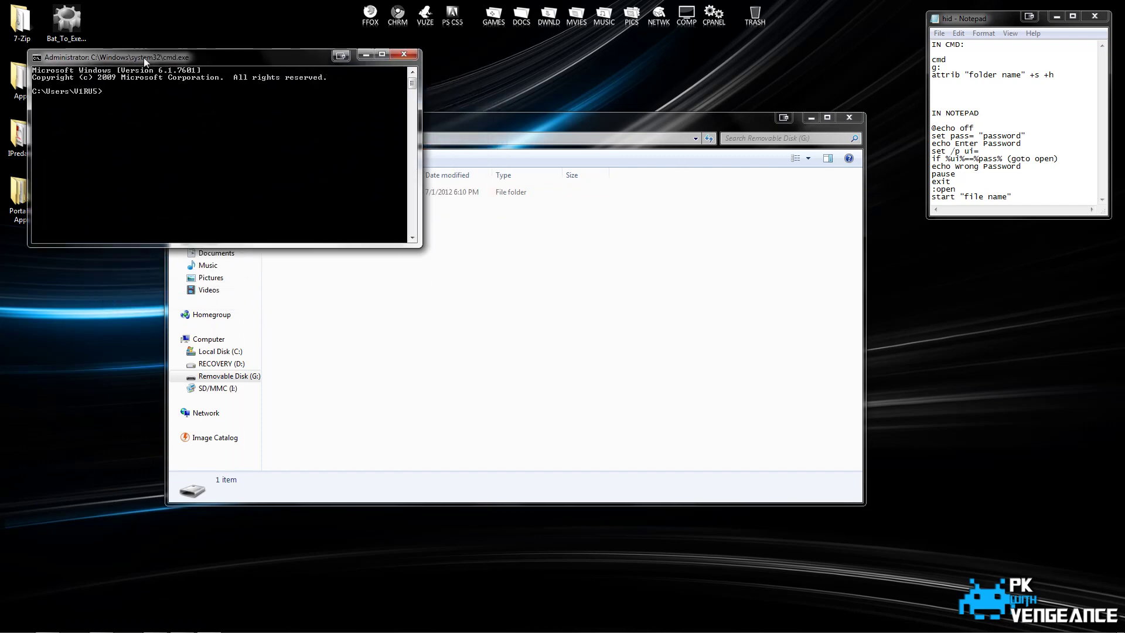
{"action": "left_click_drag", "start_coordinate": [420, 117], "coordinate": [673, 162]}
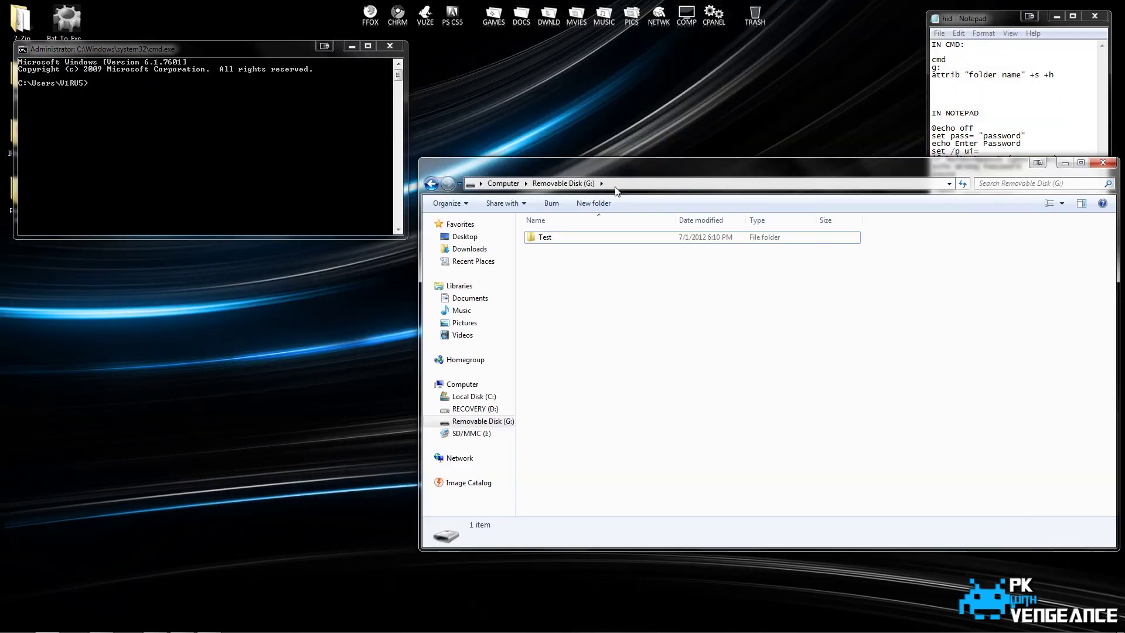
Show the Computer view in Explorer and switch Command Prompt to drive G: with g:.
{"action": "left_click", "coordinate": [504, 184]}
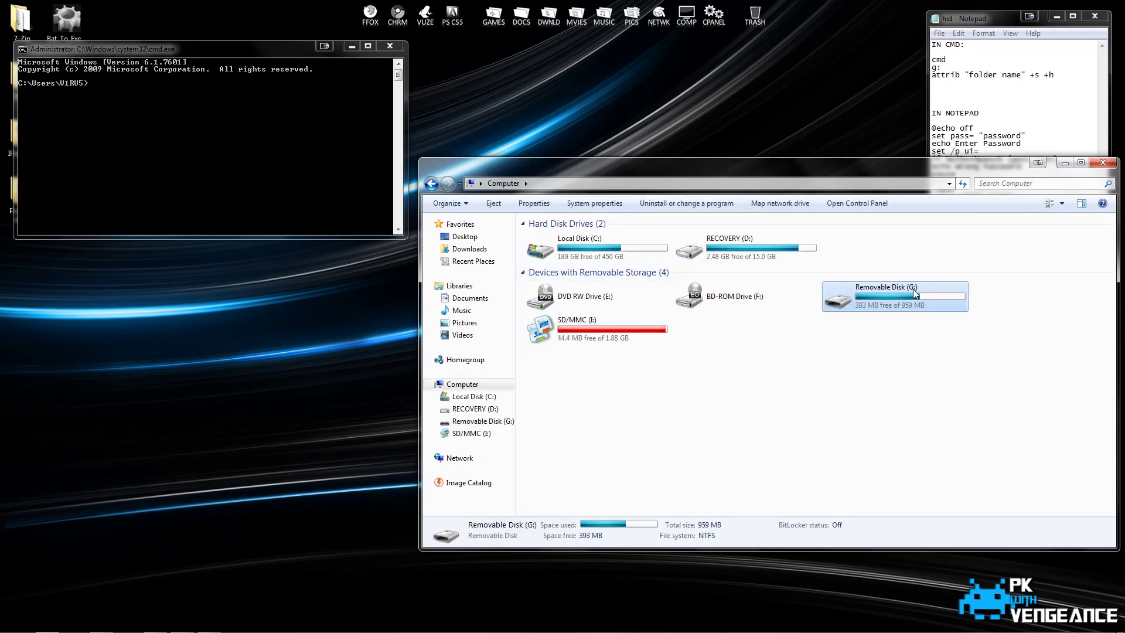
{"action": "left_click", "coordinate": [348, 141]}
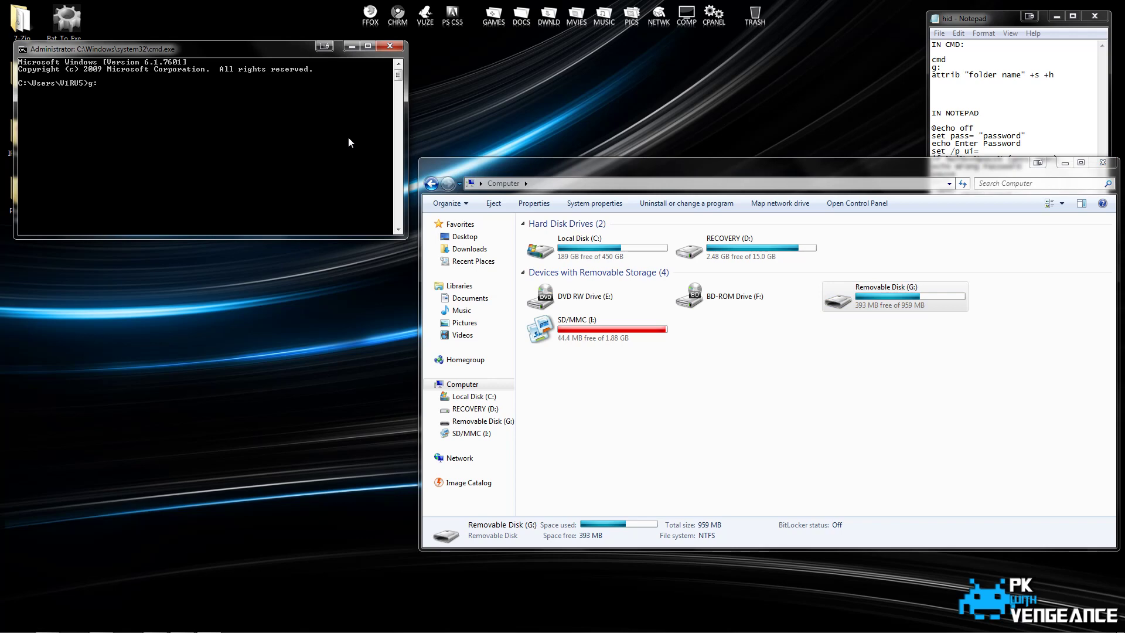
{"action": "type", "text": "g:"}
{"action": "key", "text": "Return"}
{"action": "type", "text": "attrib"}
Open G: in Explorer, run 'attrib test +s +h', and confirm the drive now appears empty.
{"action": "double_click", "coordinate": [880, 293]}
{"action": "left_click", "coordinate": [287, 146]}
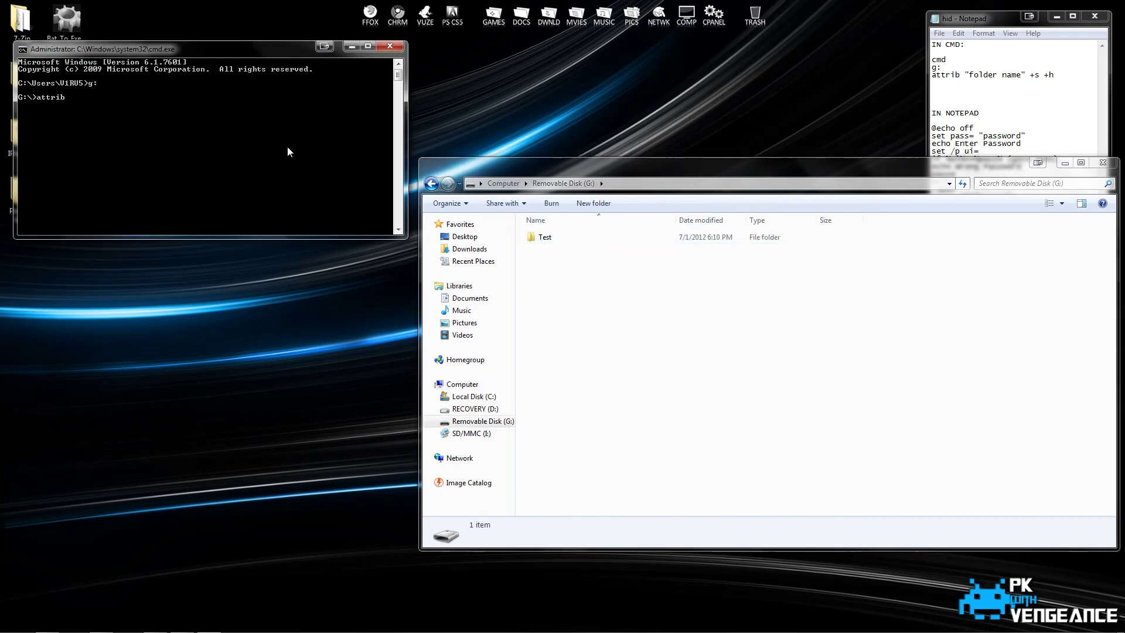
{"action": "type", "text": "test +s +h"}
{"action": "key", "text": "Return"}
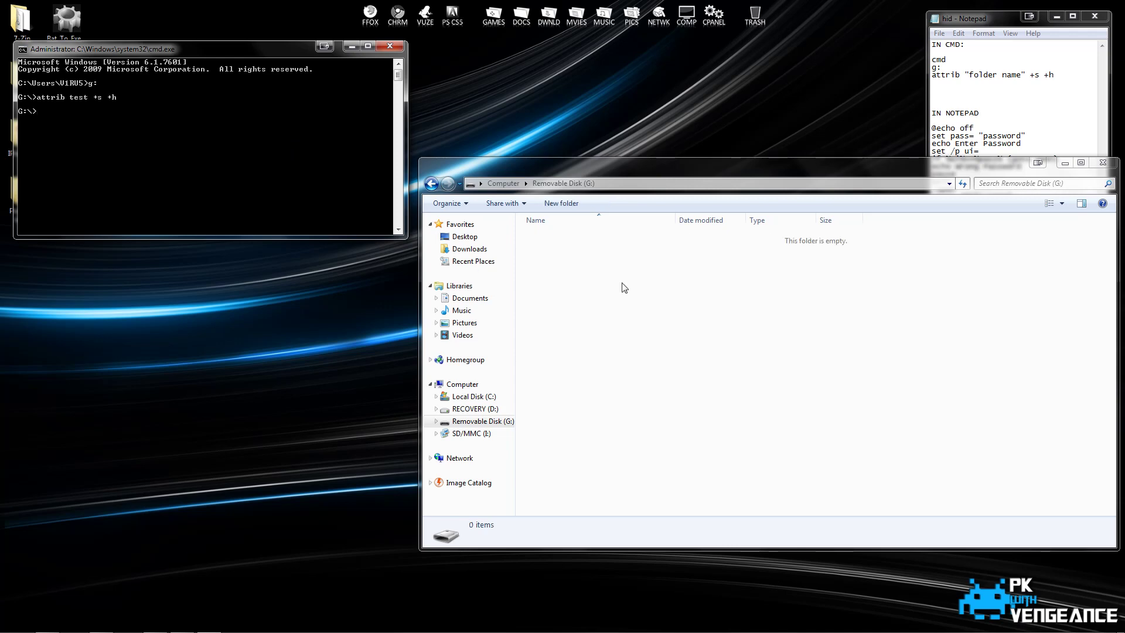
{"action": "left_click", "coordinate": [623, 285]}
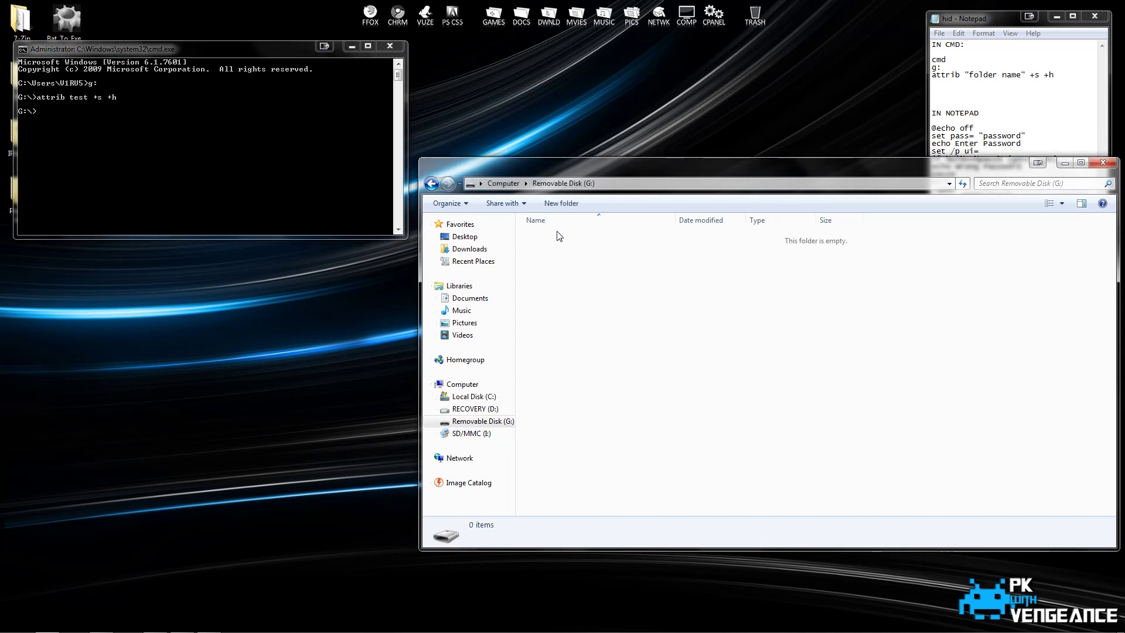
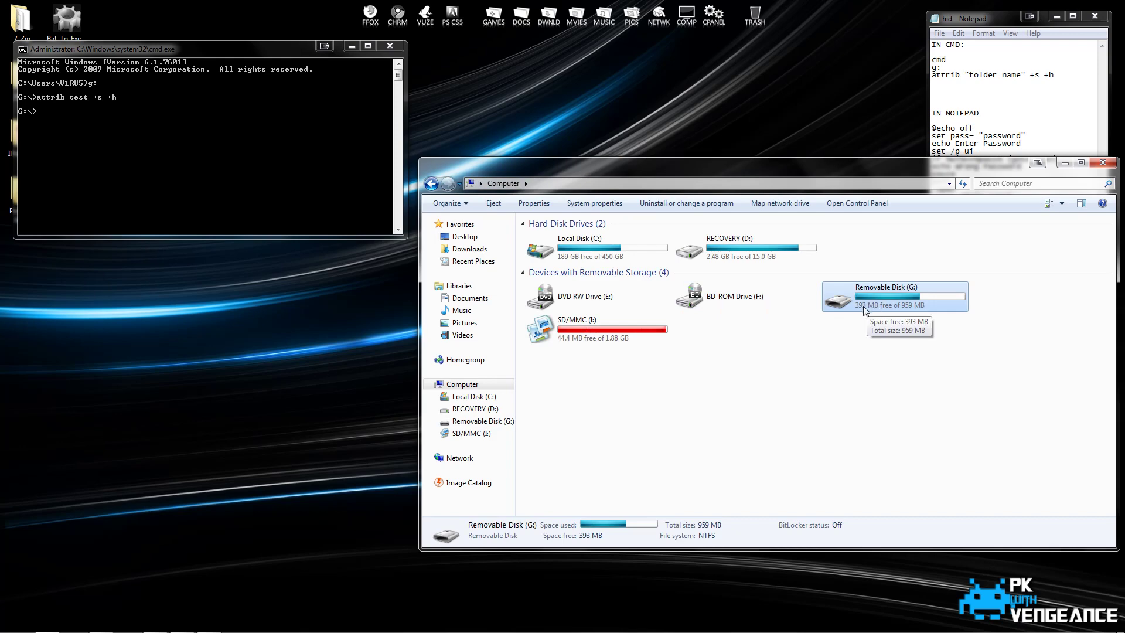
Open the empty Removable Disk (G:), move its window aside, and bring up the Start menu.
{"action": "double_click", "coordinate": [896, 302]}
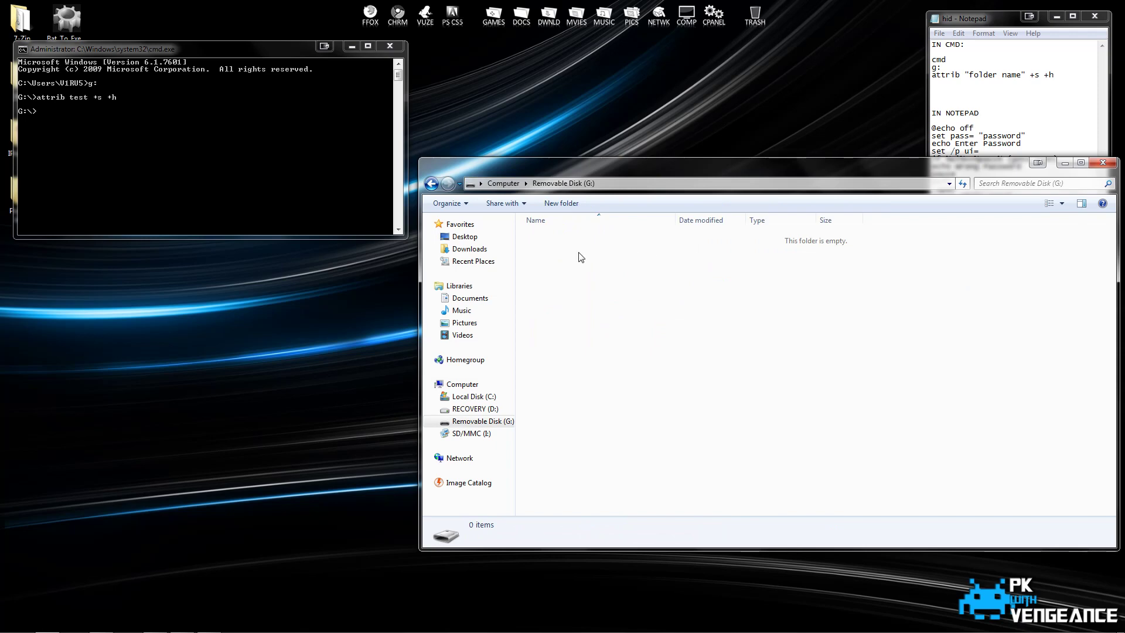
{"action": "left_click_drag", "start_coordinate": [564, 166], "coordinate": [497, 222]}
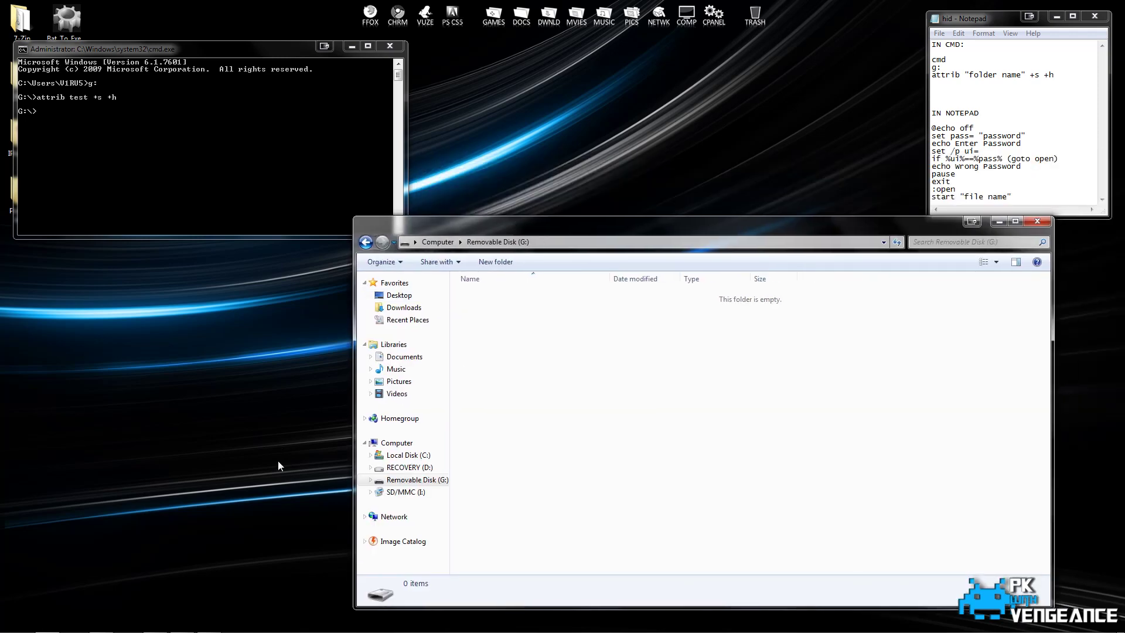
{"action": "left_click", "coordinate": [15, 623]}
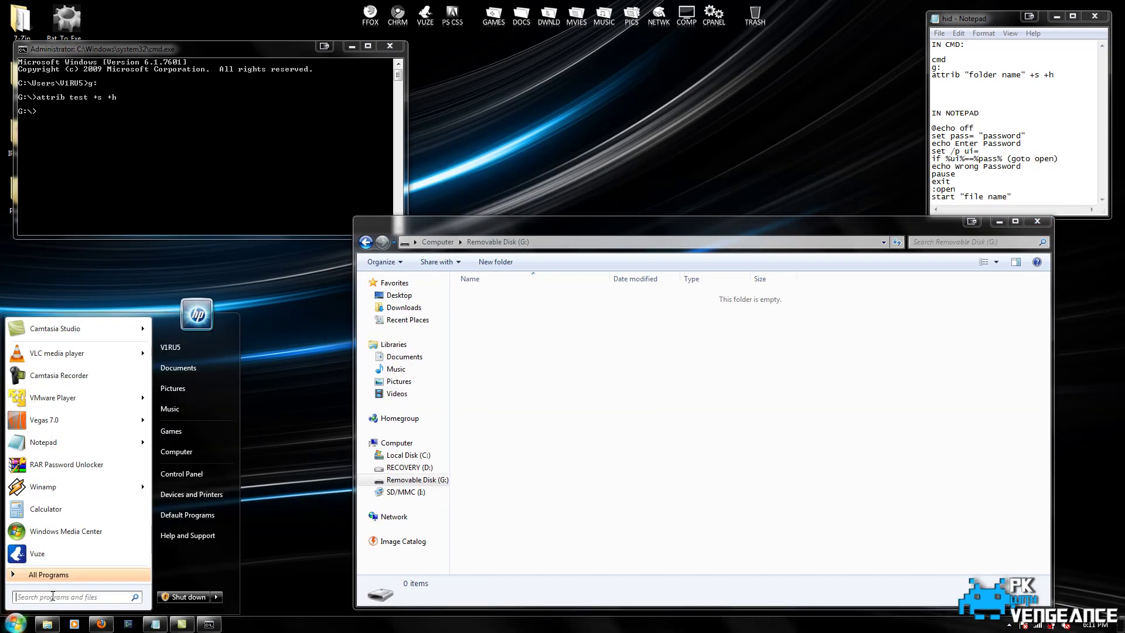
Start a new Notepad document and paste in the batch script copied from the notes.
{"action": "left_click", "coordinate": [50, 443]}
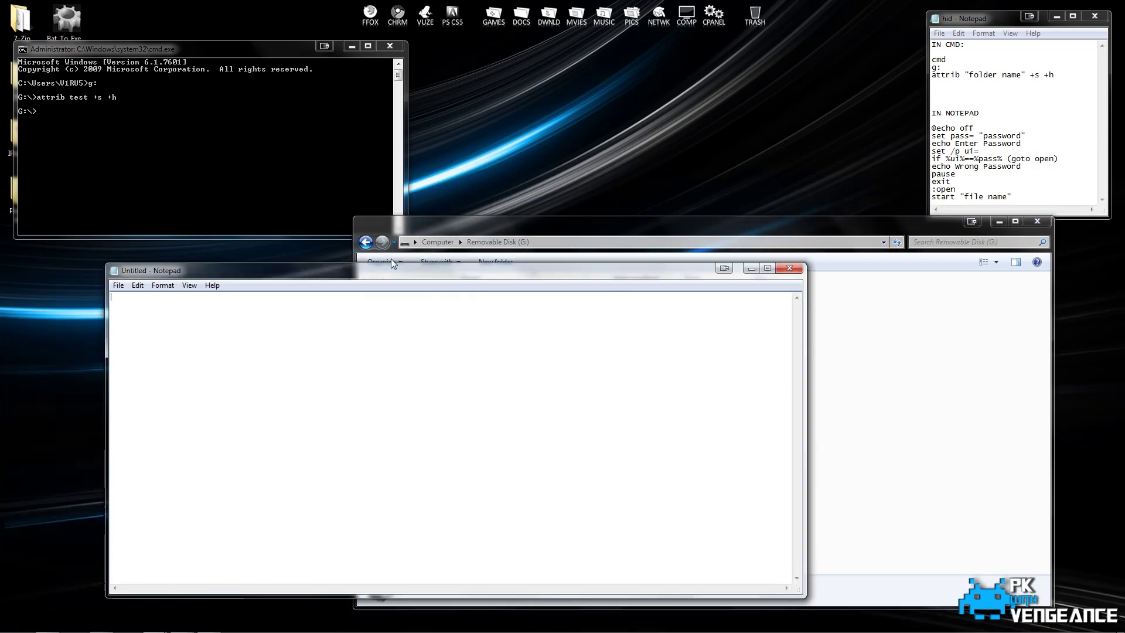
{"action": "left_click_drag", "start_coordinate": [392, 262], "coordinate": [447, 175]}
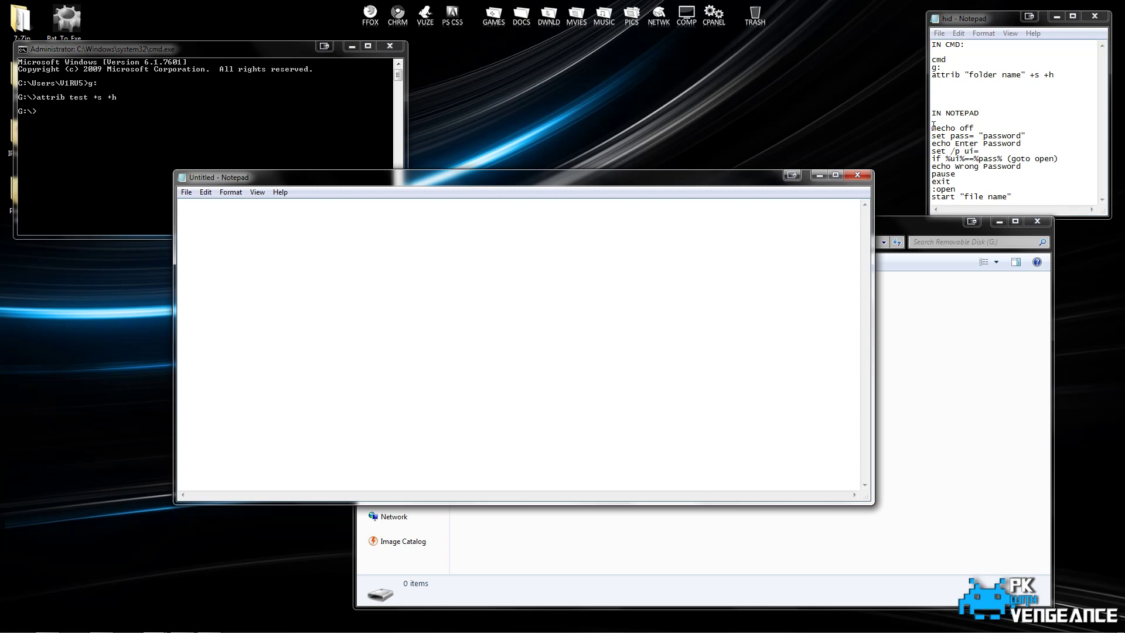
{"action": "left_click_drag", "start_coordinate": [931, 128], "coordinate": [1026, 213]}
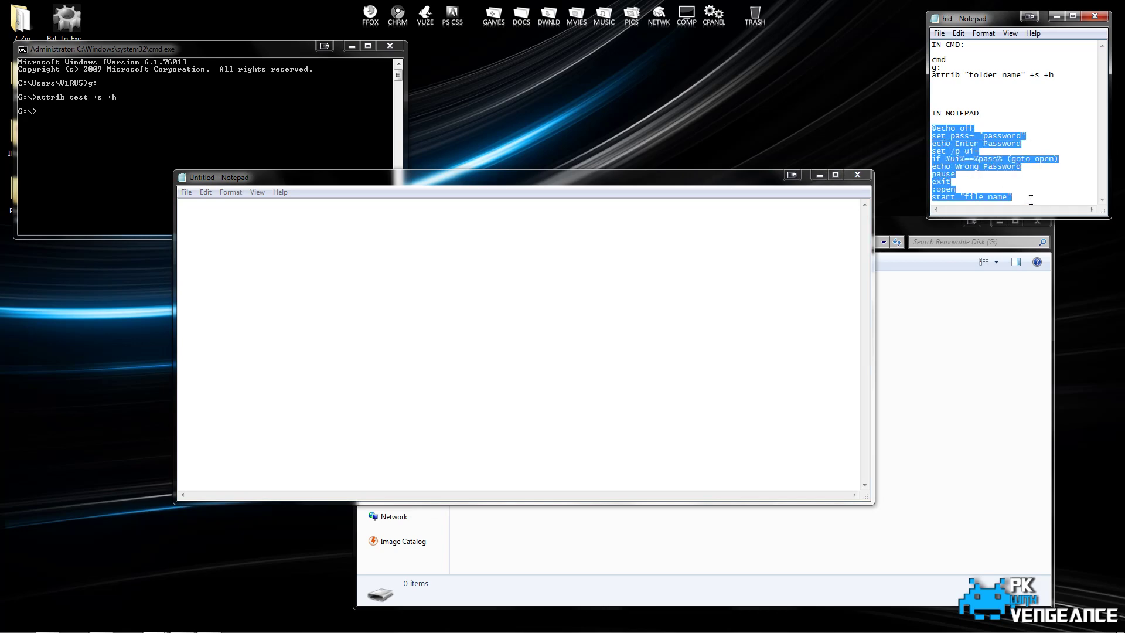
{"action": "key", "text": "ctrl+c"}
{"action": "left_click", "coordinate": [750, 270]}
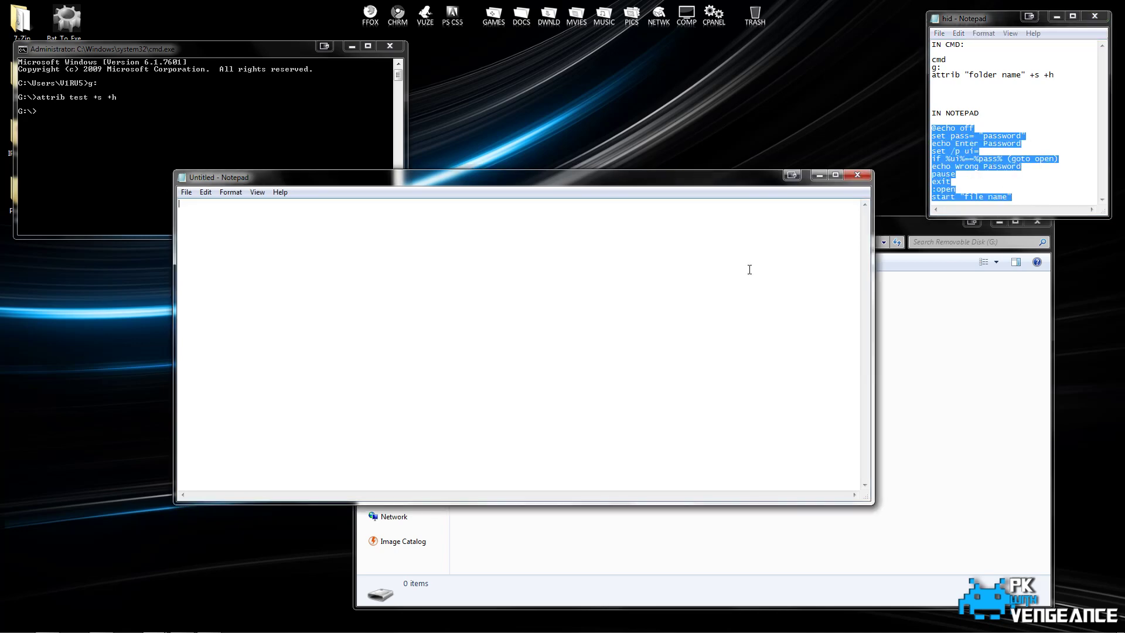
{"action": "key", "text": "ctrl+v"}
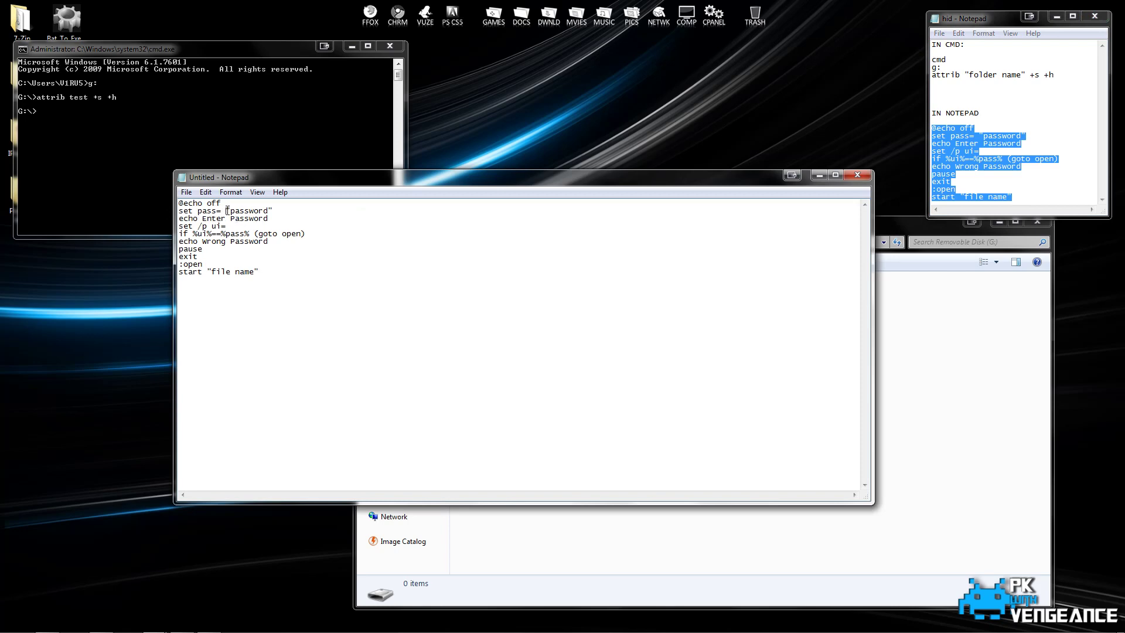
Replace the placeholder password with a new one and change the last line's file name to test.
{"action": "left_click_drag", "start_coordinate": [227, 211], "coordinate": [274, 208]}
{"action": "type", "text": "123"}
{"action": "left_click_drag", "start_coordinate": [210, 272], "coordinate": [257, 269]}
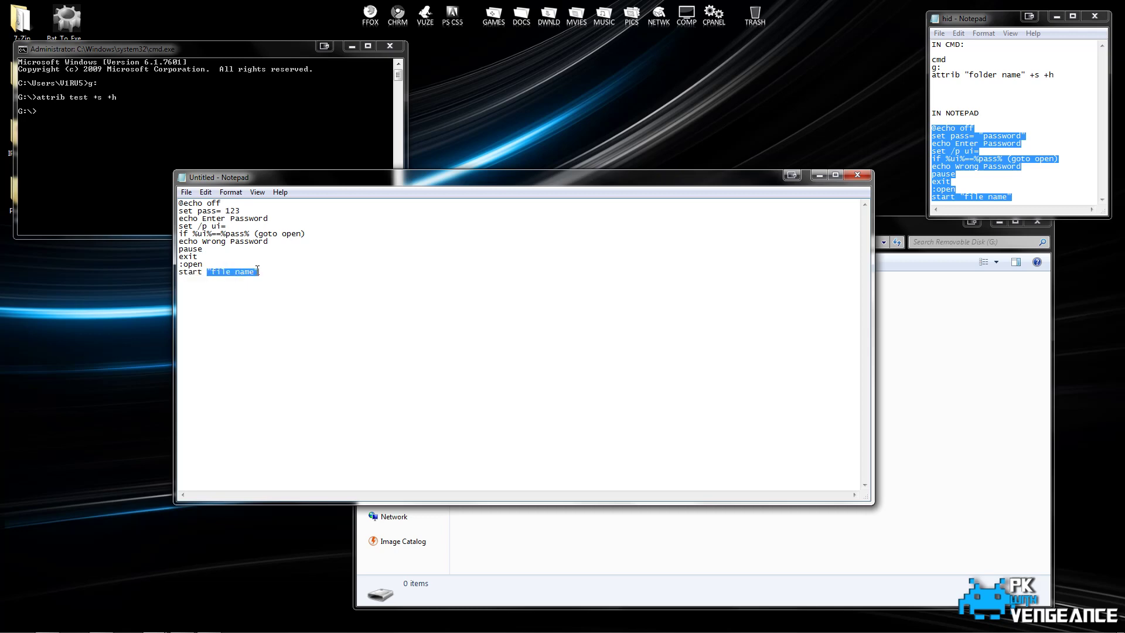
{"action": "left_click_drag", "start_coordinate": [339, 182], "coordinate": [303, 171]}
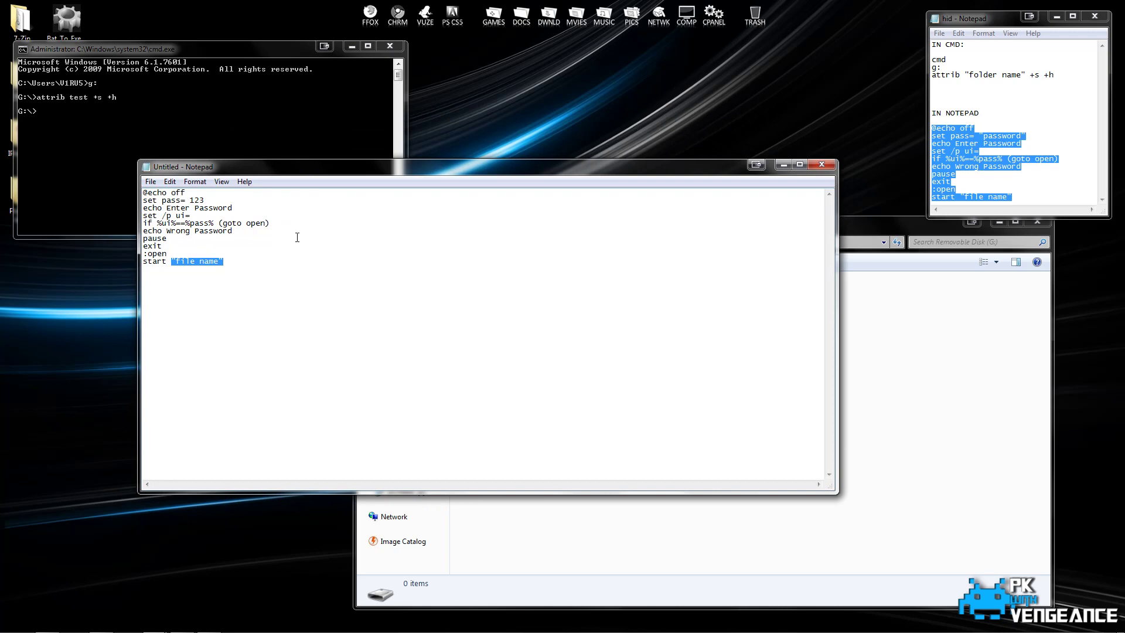
{"action": "type", "text": "test"}
{"action": "left_click", "coordinate": [152, 183]}
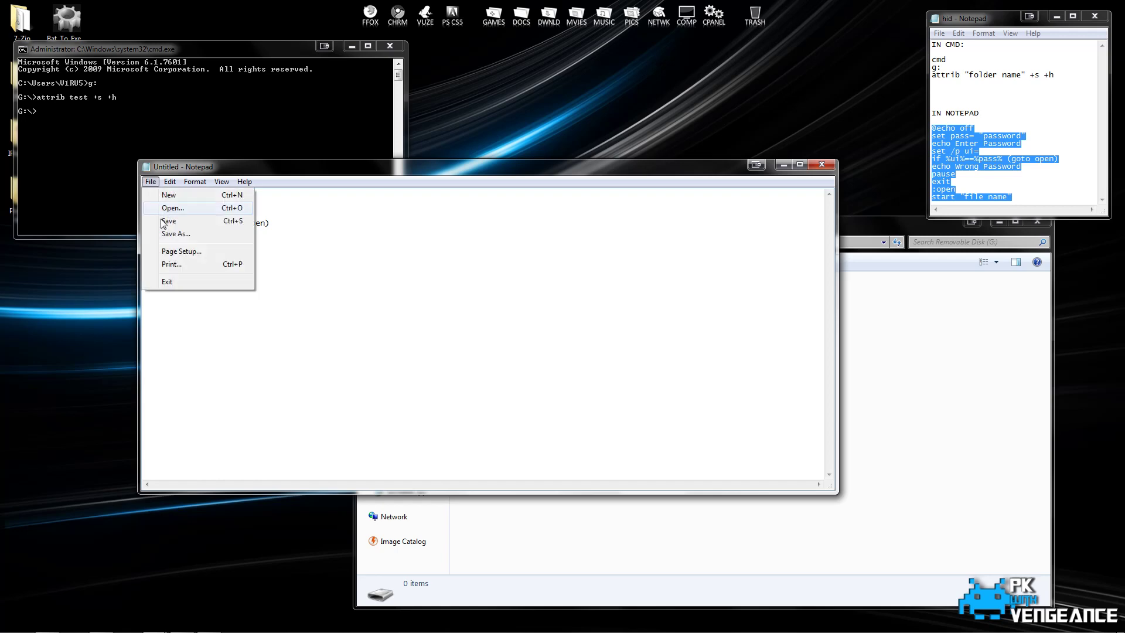
Save the script onto Removable Disk (G:) as the batch file Test.bat.
{"action": "left_click", "coordinate": [179, 233]}
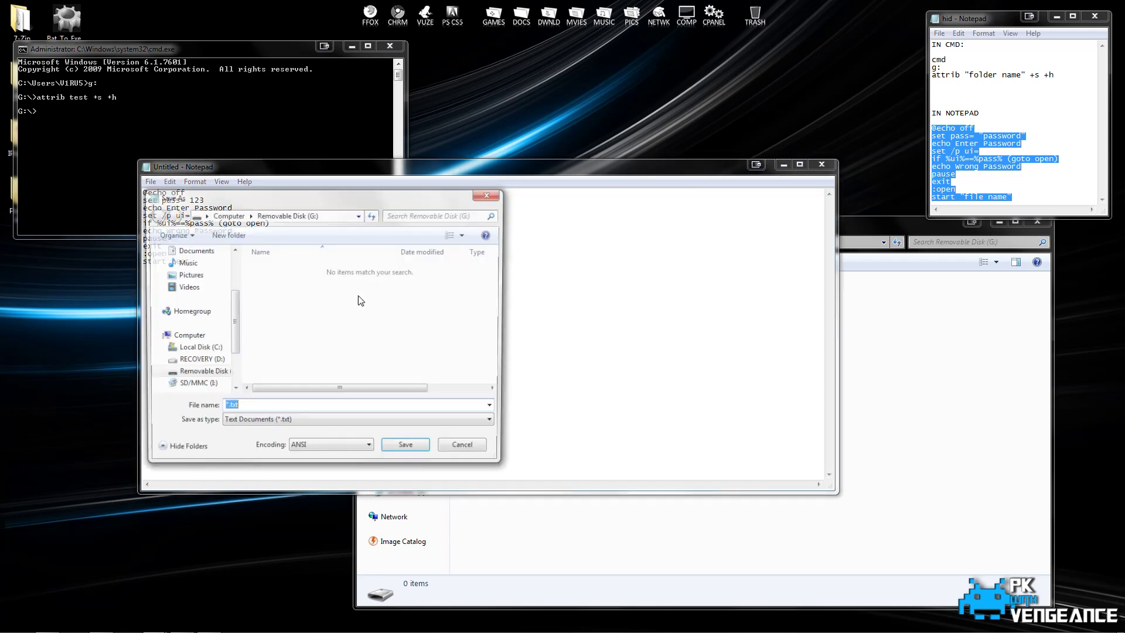
{"action": "double_click", "coordinate": [225, 408]}
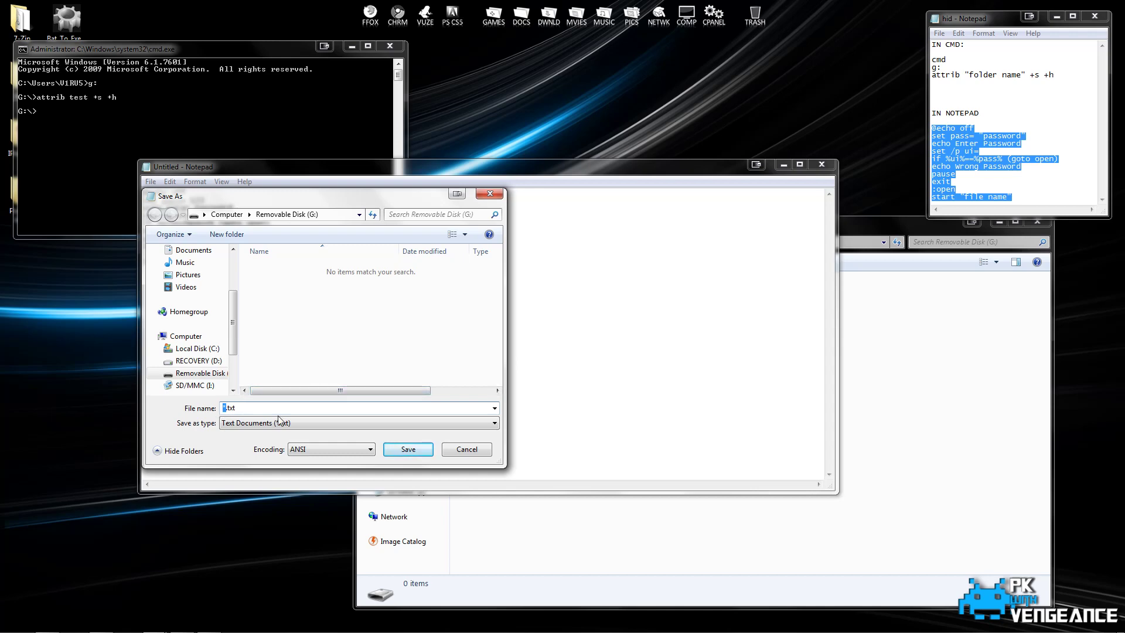
{"action": "type", "text": "Test"}
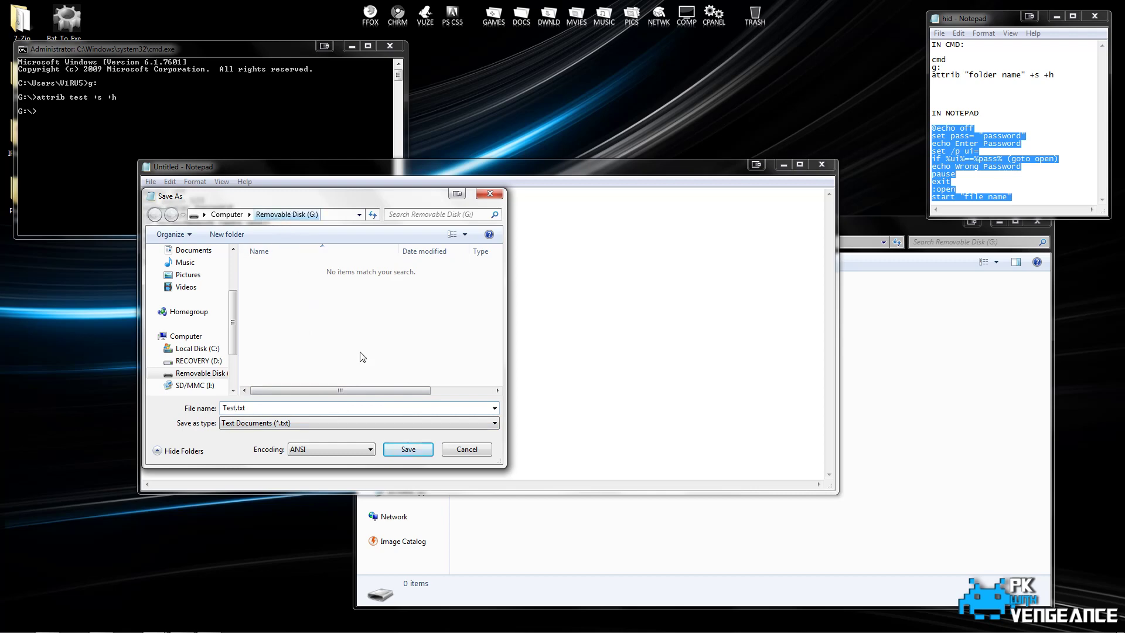
{"action": "left_click", "coordinate": [307, 410]}
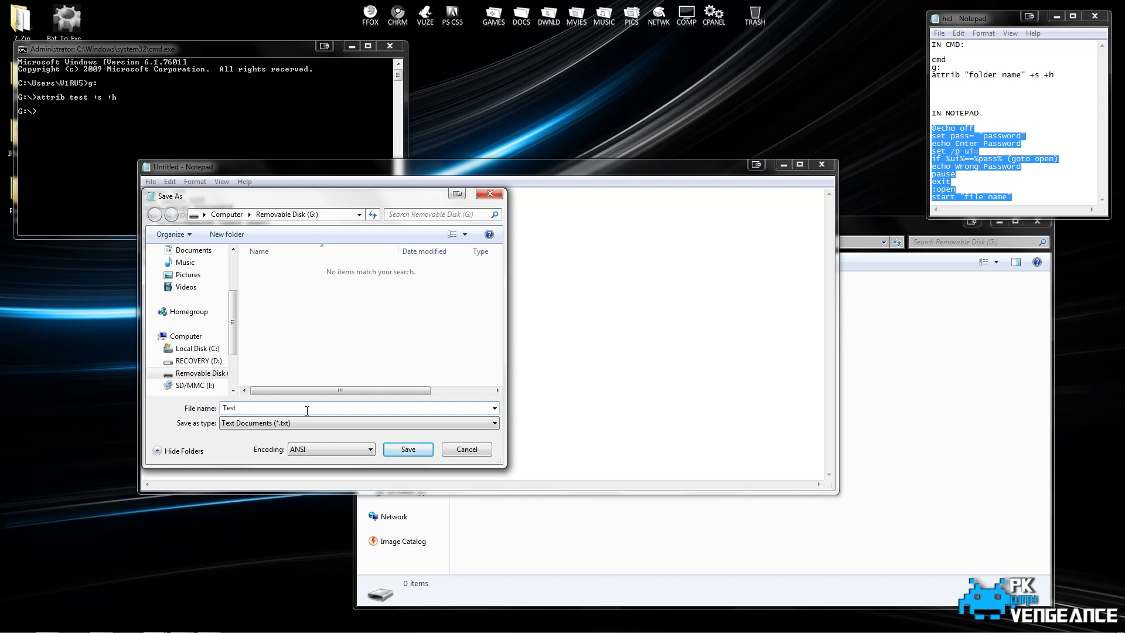
{"action": "type", "text": "bat"}
{"action": "left_click", "coordinate": [409, 450]}
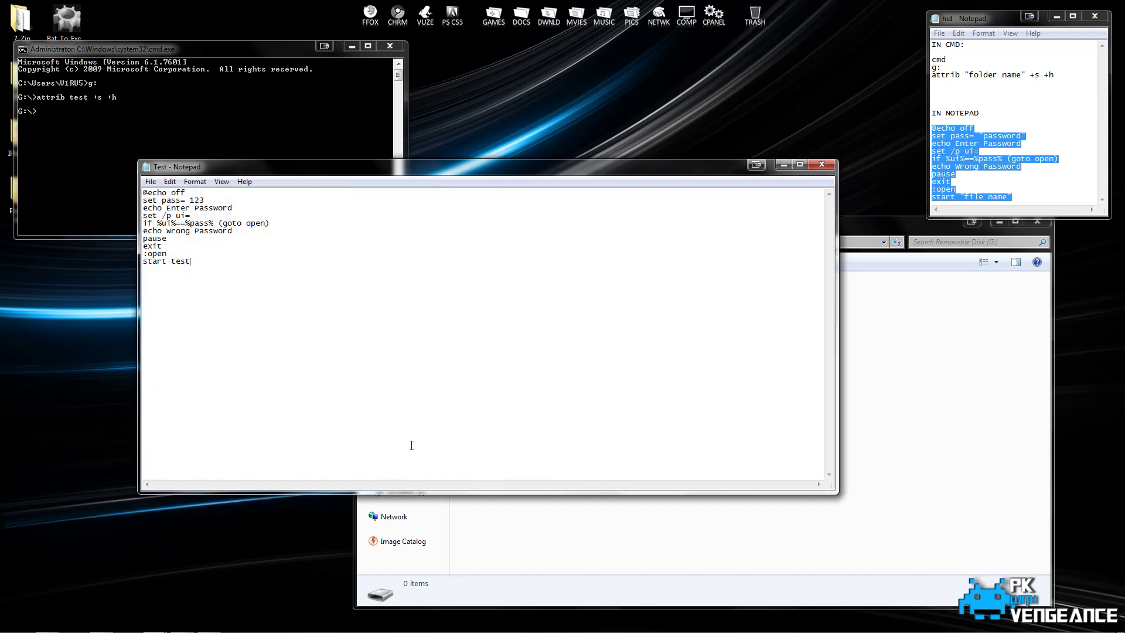
{"action": "left_click", "coordinate": [909, 229]}
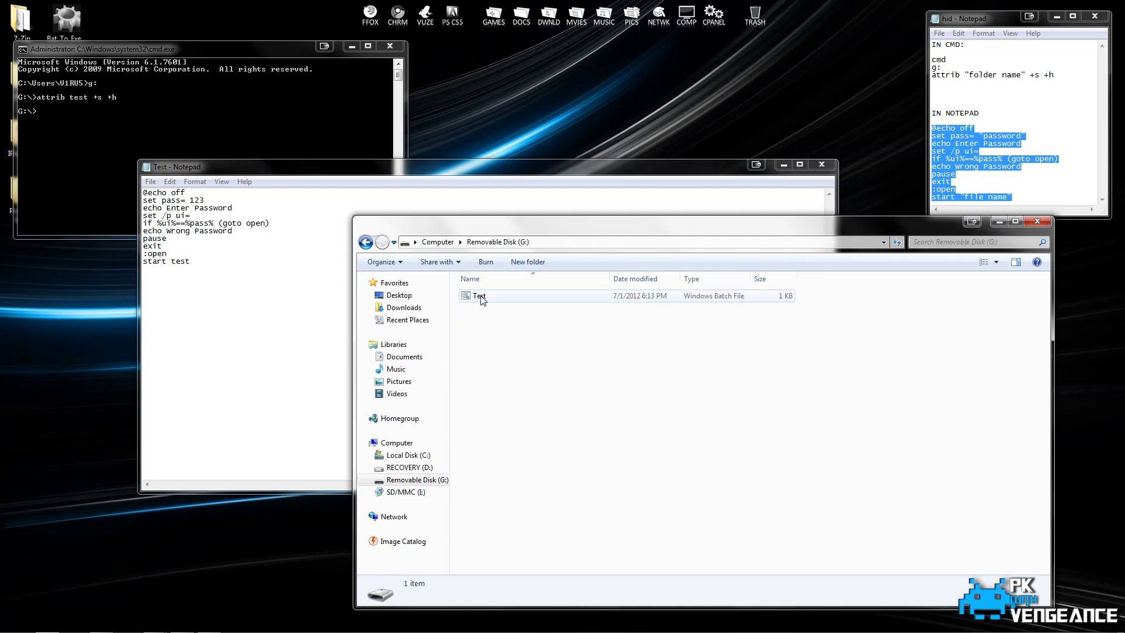
Close the leftover command window, then run Test.bat with the password to open the hidden folder.
{"action": "left_click", "coordinate": [389, 45]}
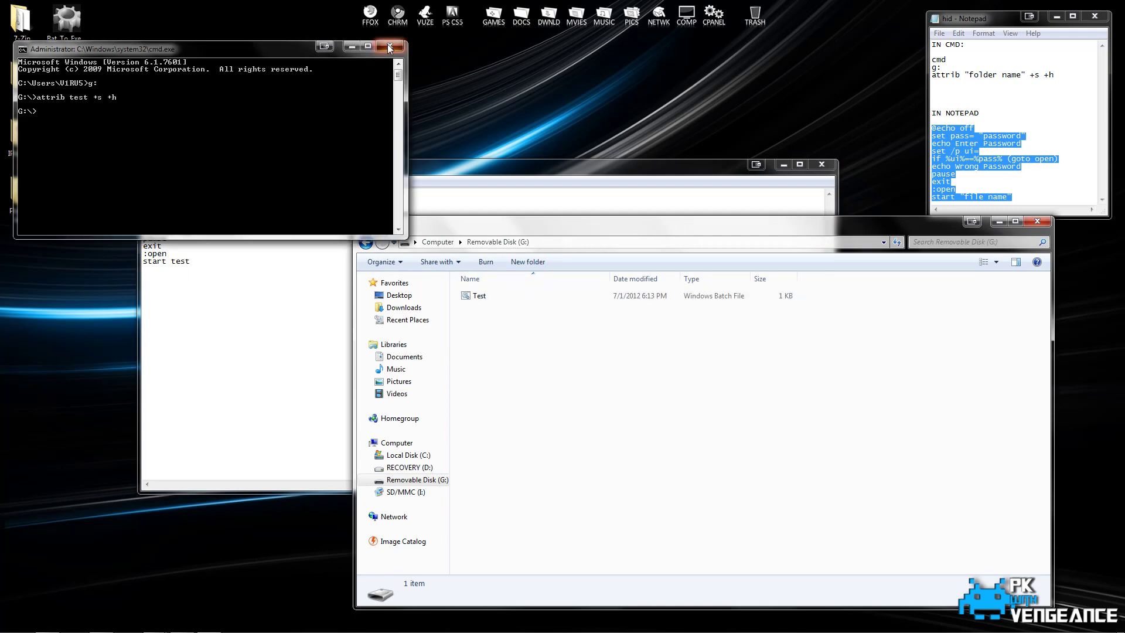
{"action": "double_click", "coordinate": [479, 296]}
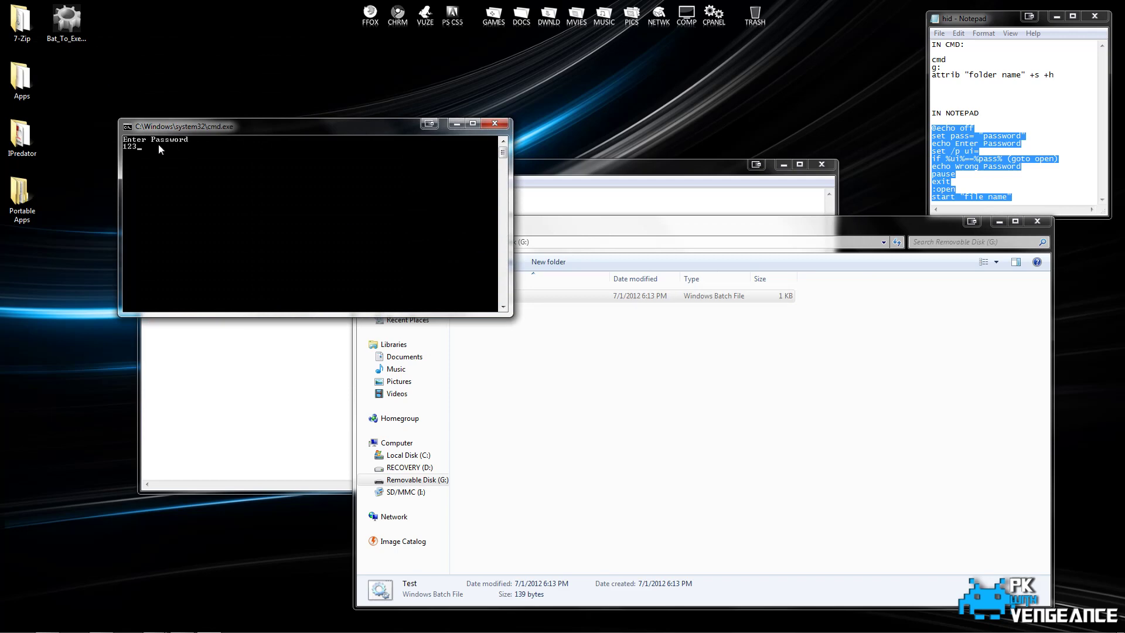
{"action": "type", "text": "123"}
{"action": "key", "text": "Return"}
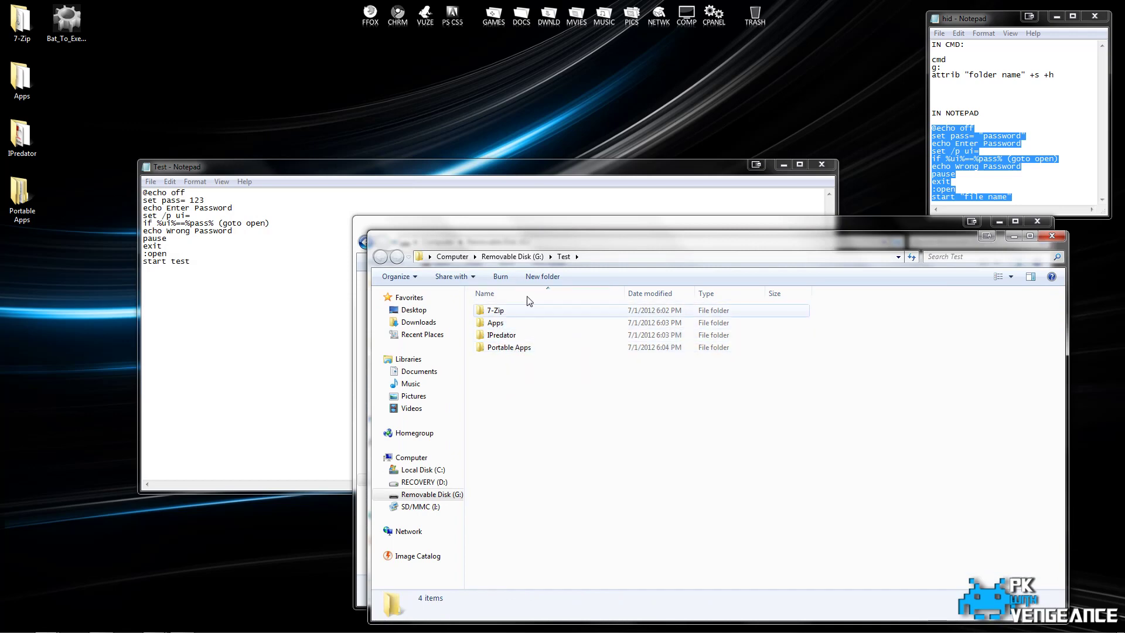
{"action": "left_click", "coordinate": [518, 261]}
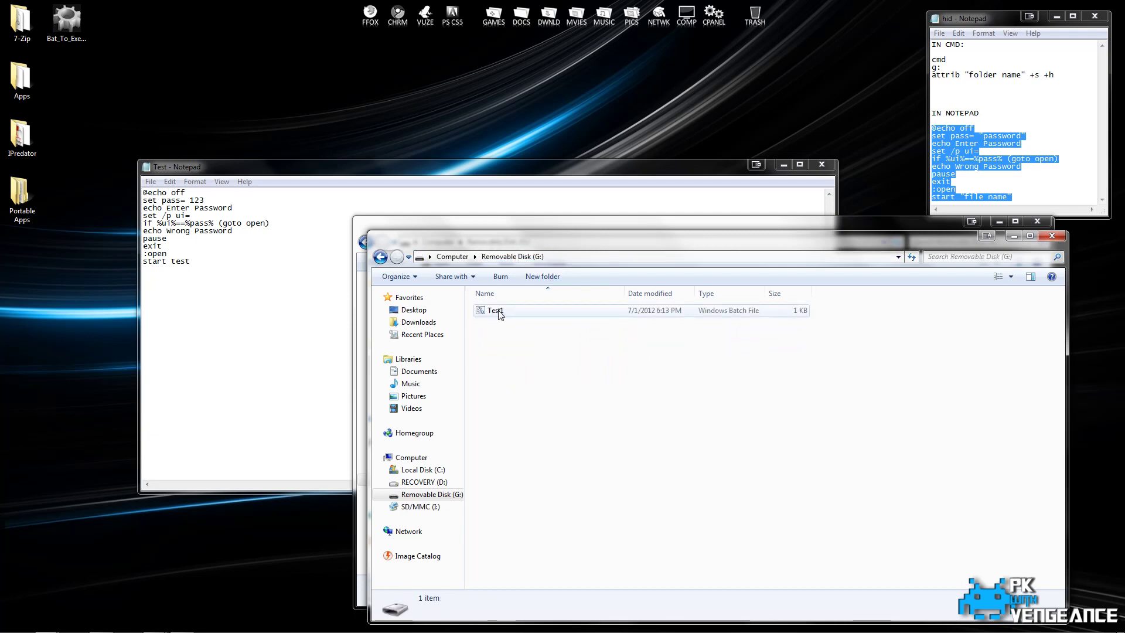
View the Test1 script in Notepad, close it, and open Firefox on the Bat To Exe Converter page.
{"action": "right_click", "coordinate": [499, 315]}
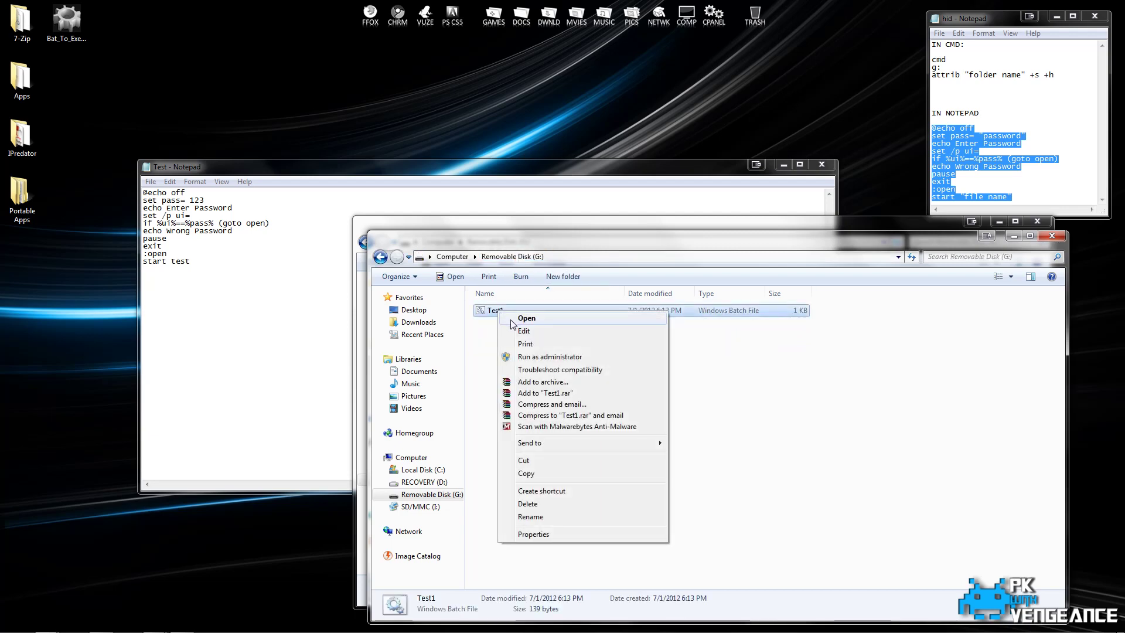
{"action": "left_click", "coordinate": [522, 332]}
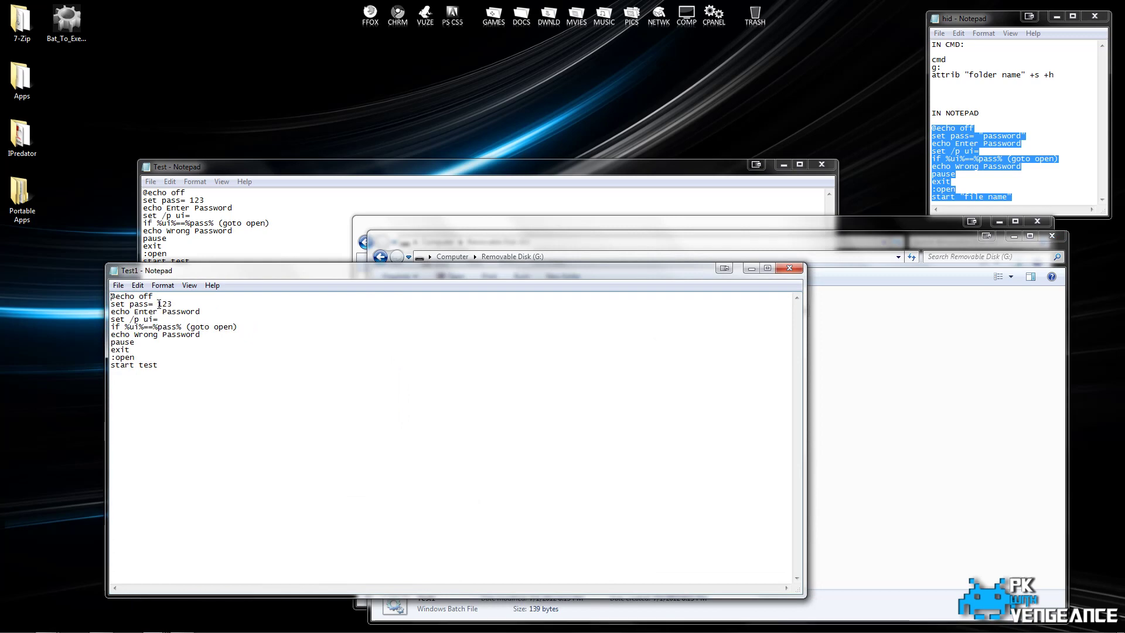
{"action": "left_click", "coordinate": [784, 267]}
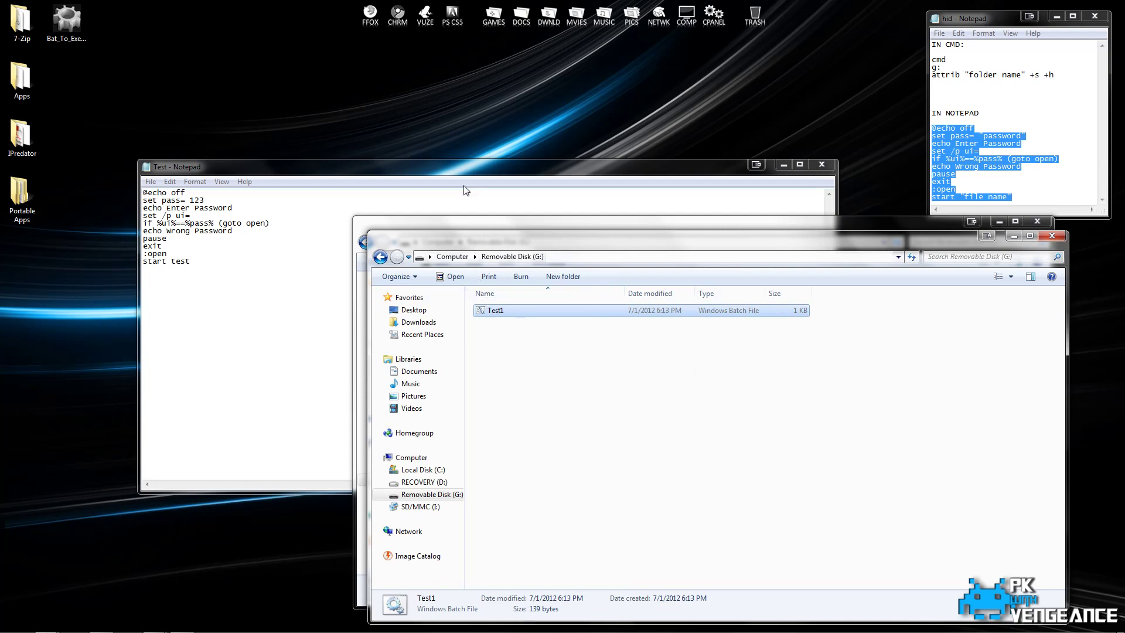
{"action": "left_click", "coordinate": [375, 23]}
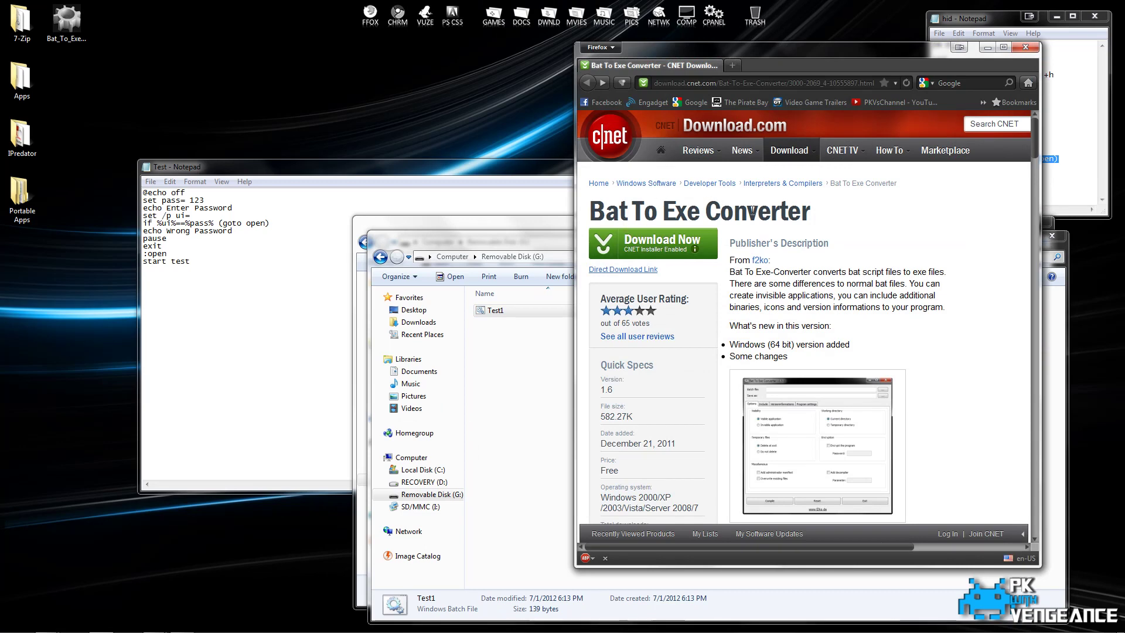
Minimize Firefox, copy Bat_To_Exe_Converter onto drive G:, and launch it from there.
{"action": "left_click", "coordinate": [988, 47]}
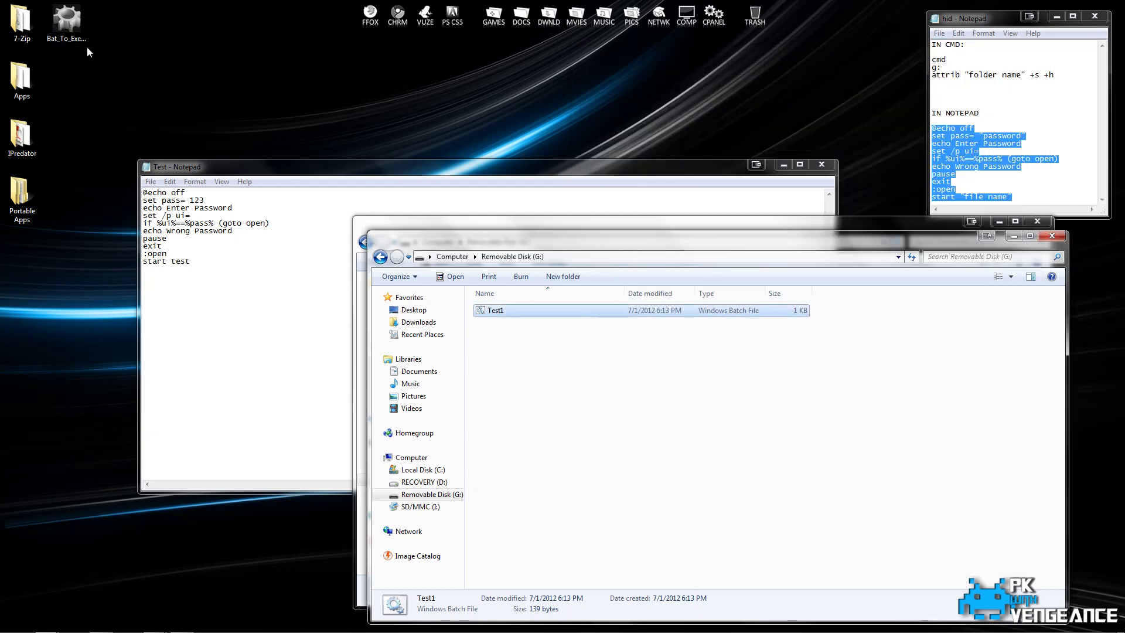
{"action": "left_click_drag", "start_coordinate": [68, 28], "coordinate": [508, 333]}
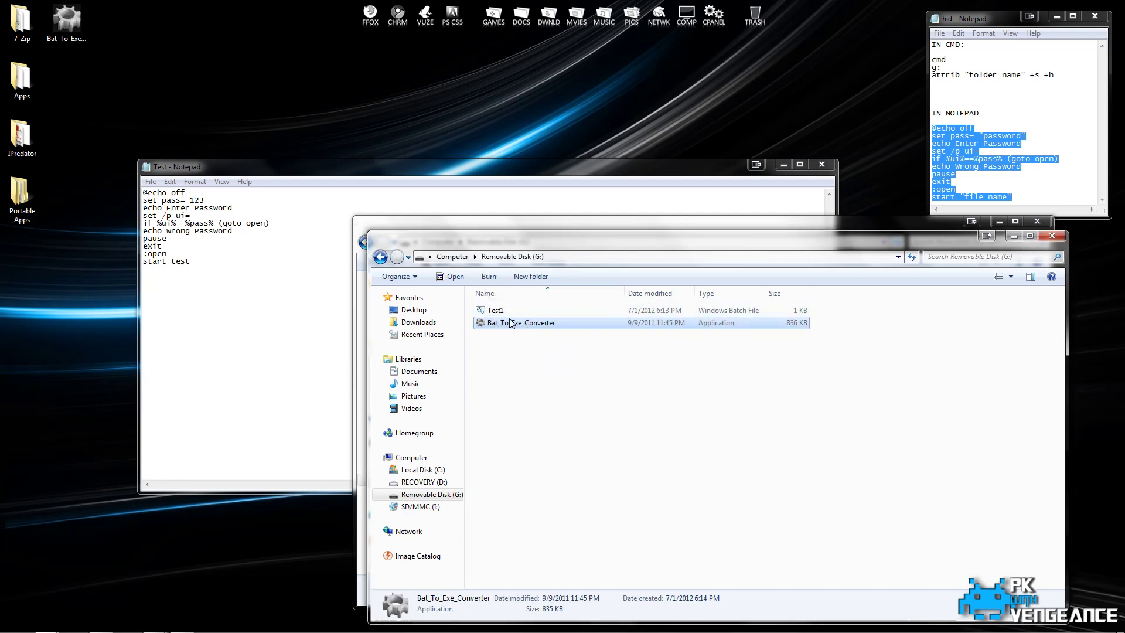
{"action": "double_click", "coordinate": [500, 324]}
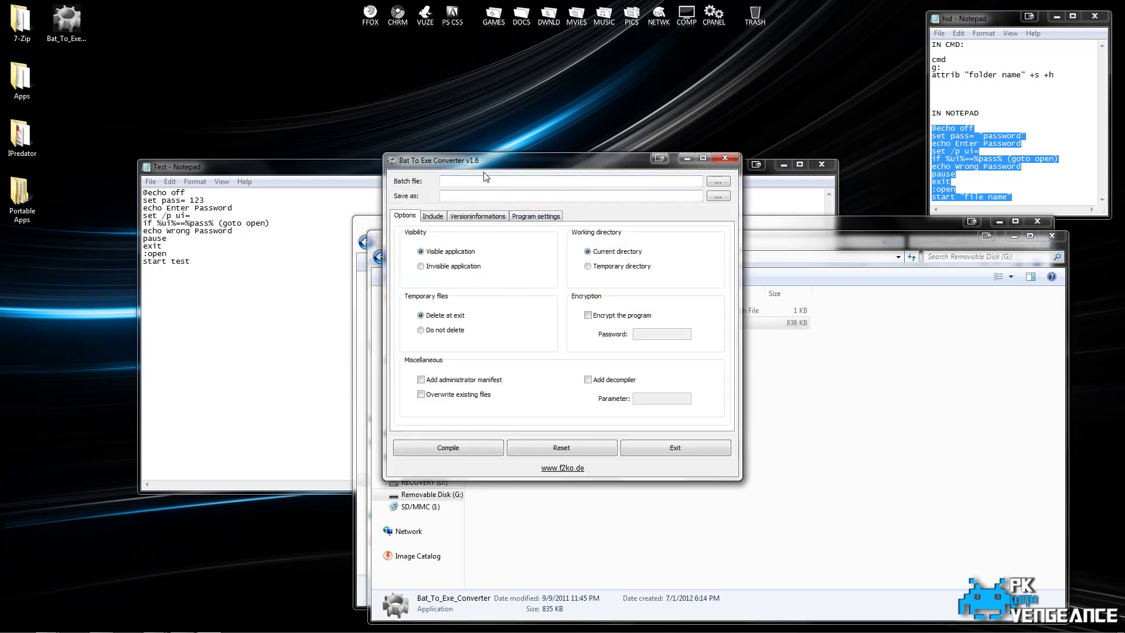
Load G:\Test1.bat as the batch file, compile it to Test1.exe, and exit the converter.
{"action": "left_click", "coordinate": [713, 181]}
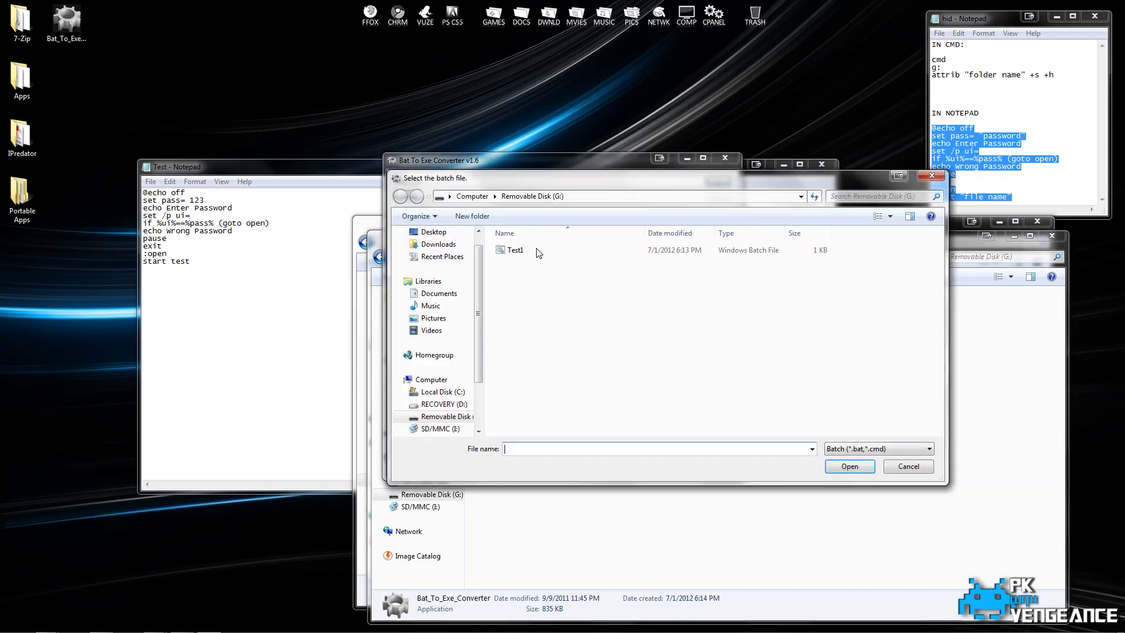
{"action": "left_click", "coordinate": [508, 255]}
{"action": "double_click", "coordinate": [508, 255]}
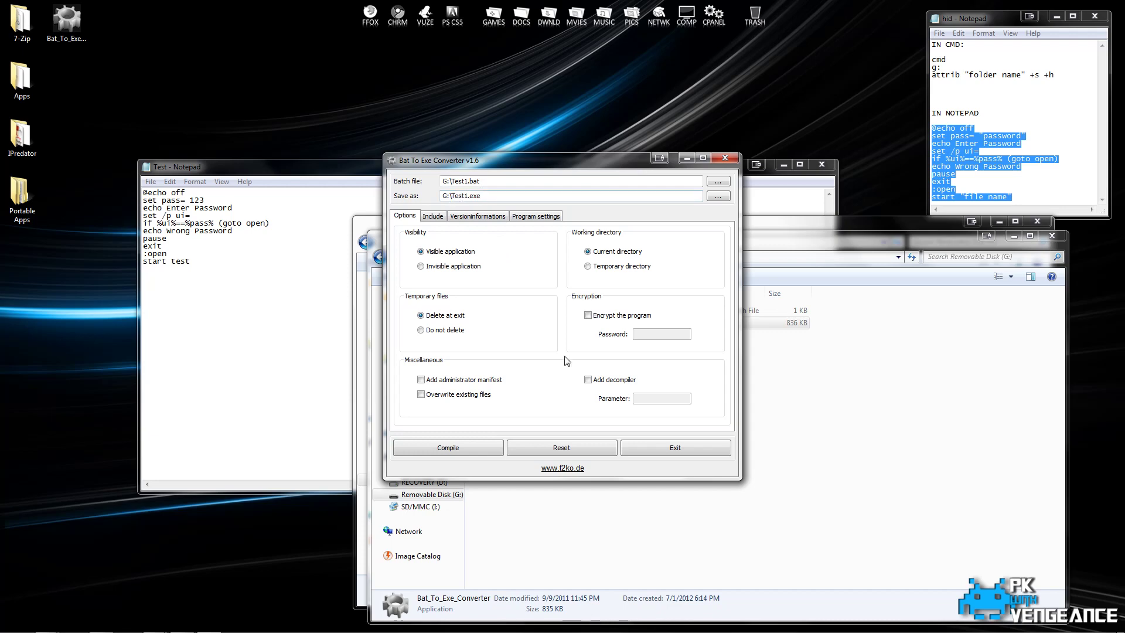
{"action": "left_click", "coordinate": [455, 448]}
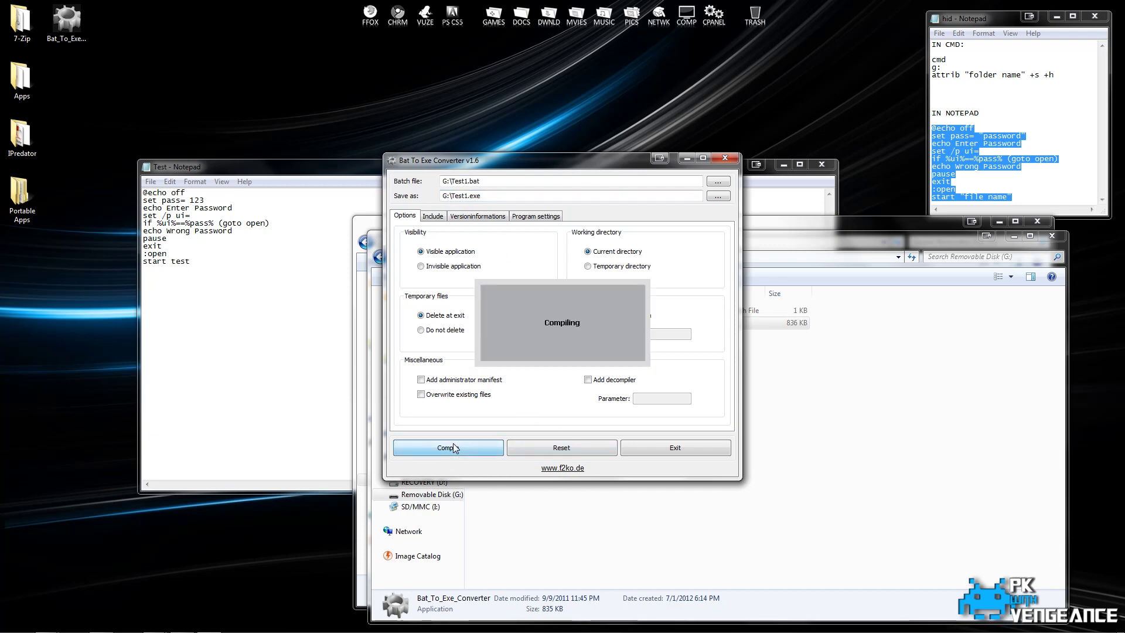
{"action": "left_click", "coordinate": [659, 450]}
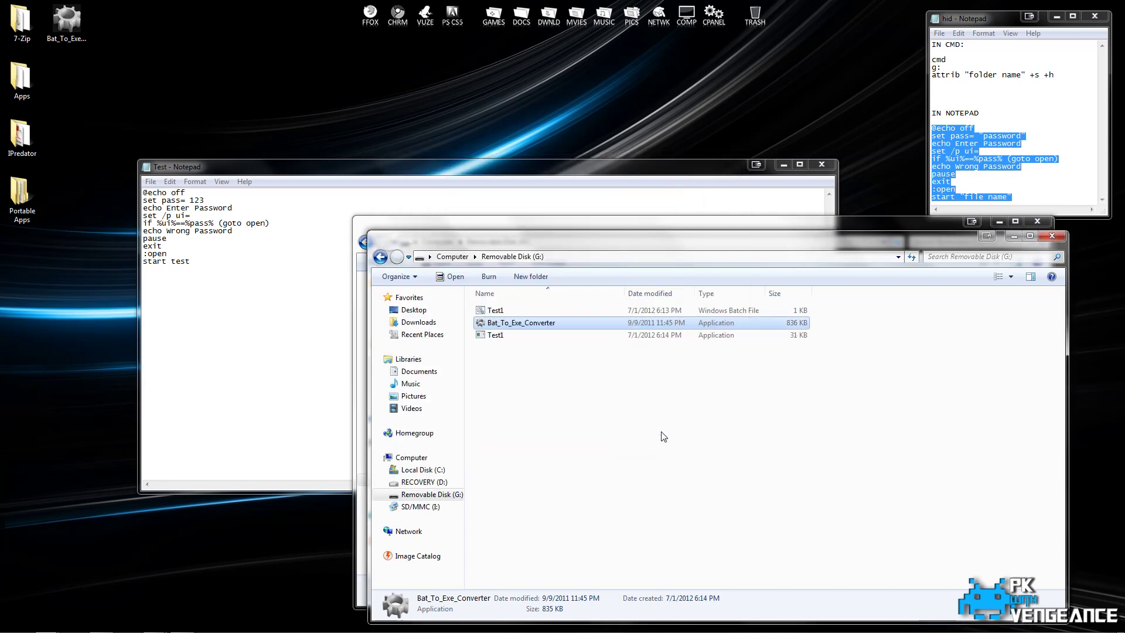
Run Test1.exe and enter the password to open the Test folder.
{"action": "left_click", "coordinate": [521, 339]}
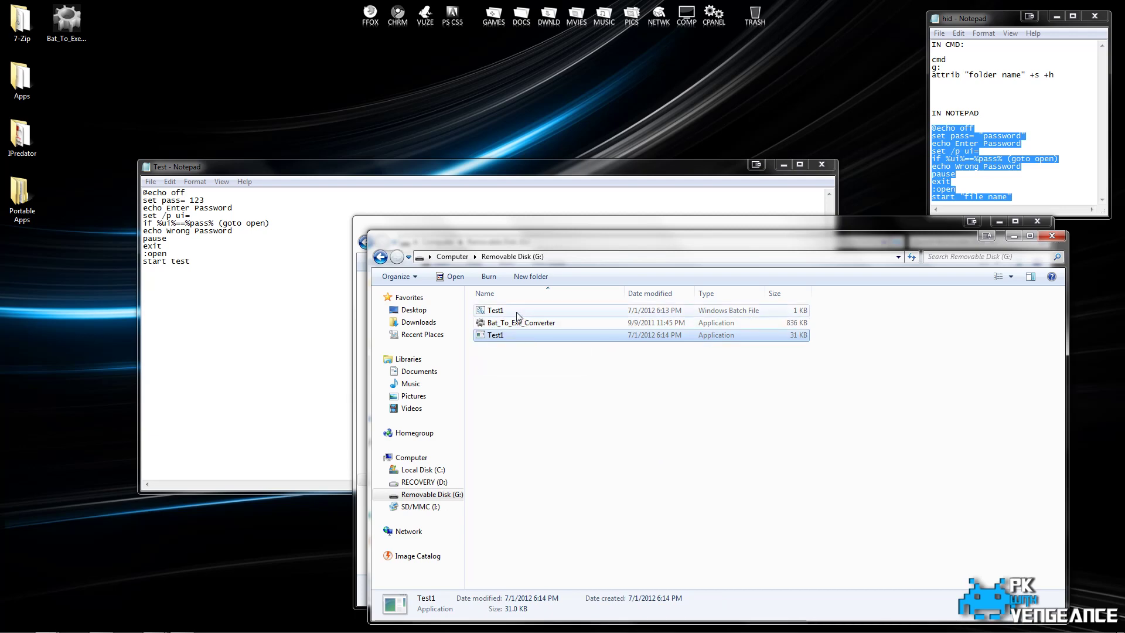
{"action": "right_click", "coordinate": [503, 338]}
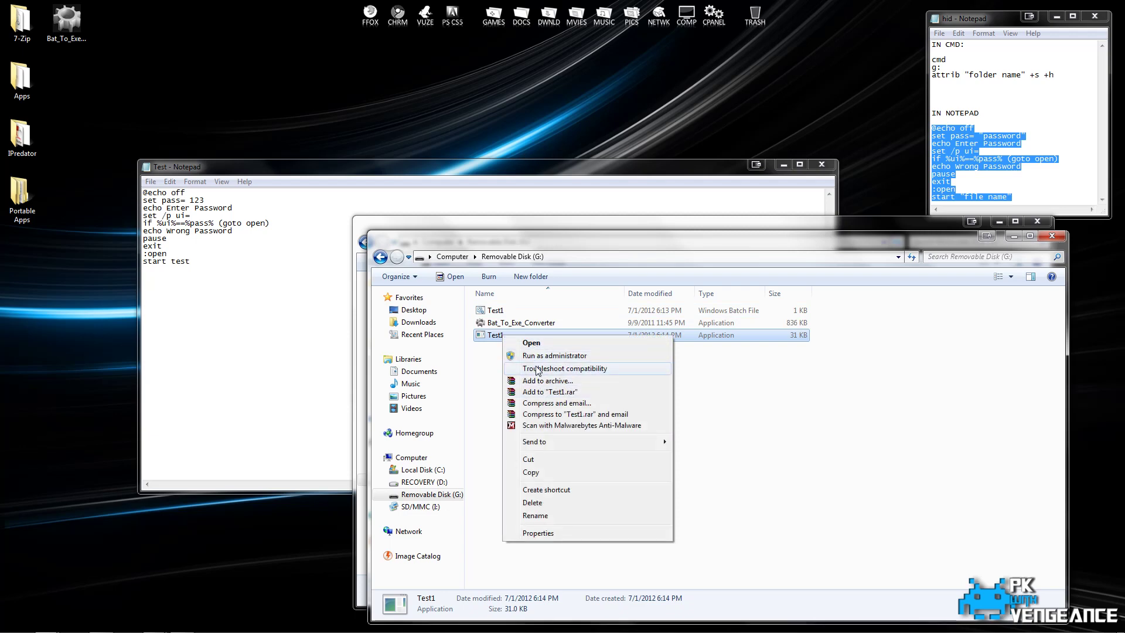
{"action": "left_click", "coordinate": [491, 356]}
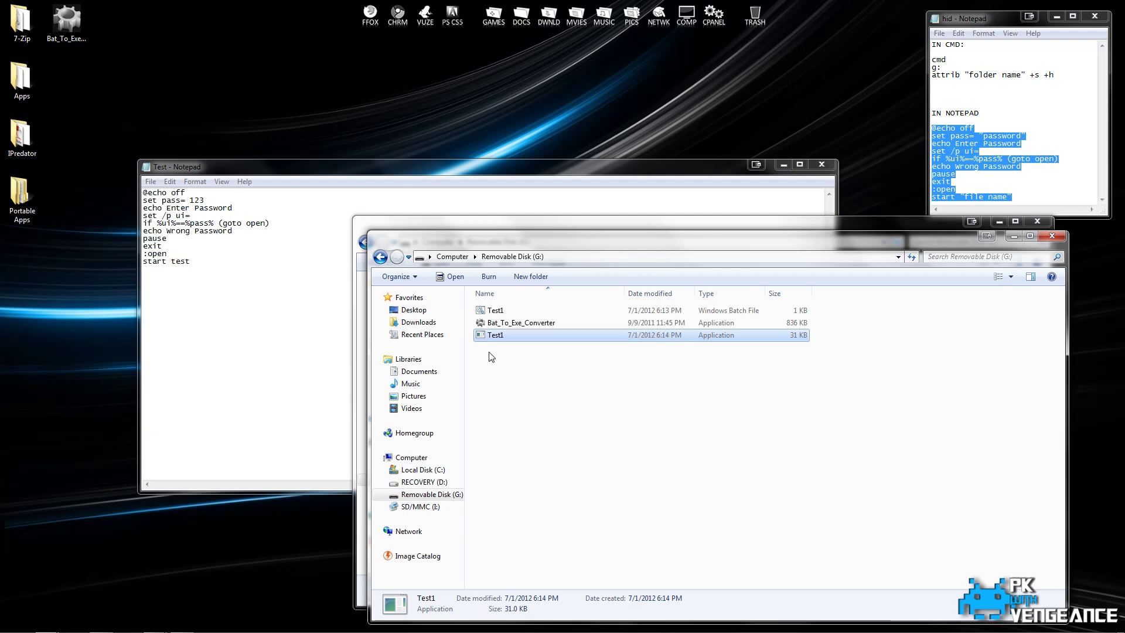
{"action": "double_click", "coordinate": [501, 338]}
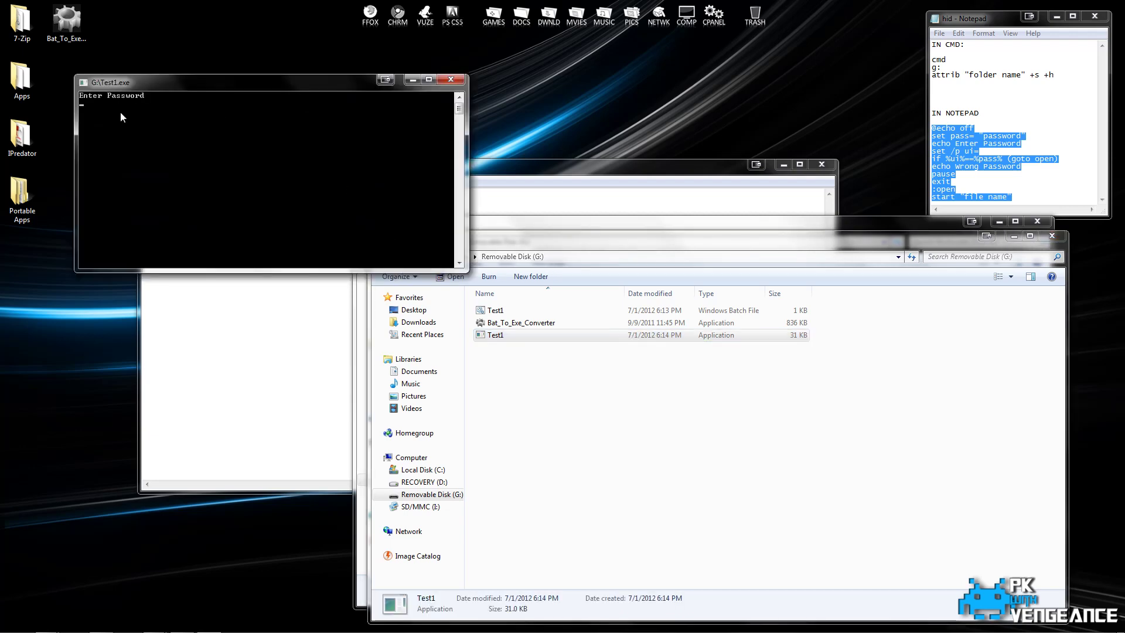
{"action": "type", "text": "123"}
{"action": "key", "text": "Return"}
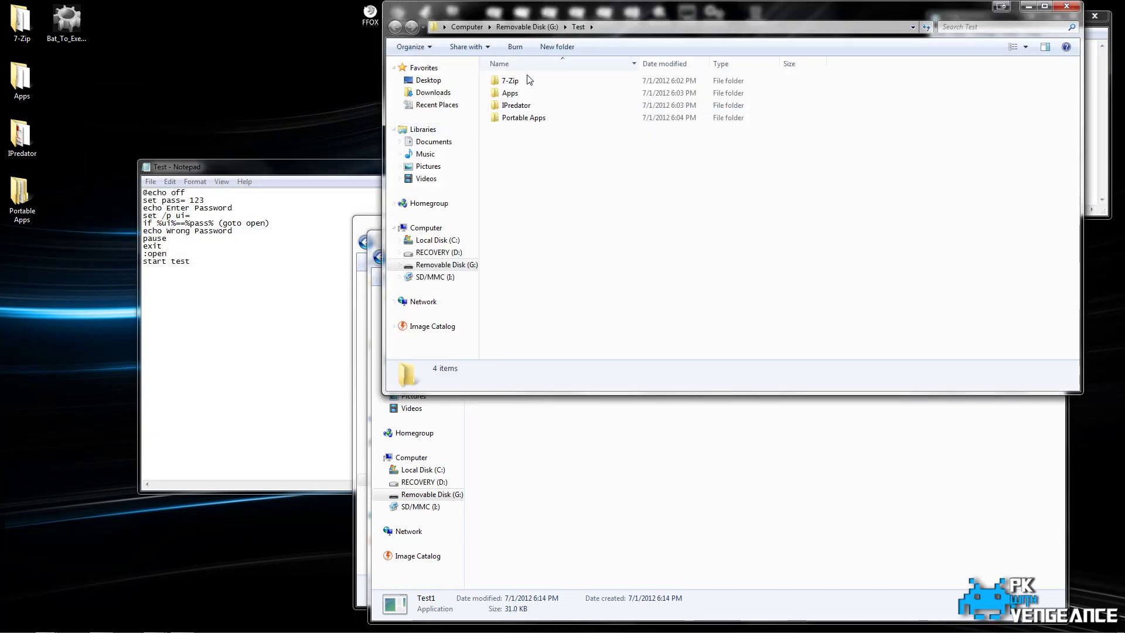
Delete Test1.bat and Bat_To_Exe_Converter from drive G:, confirming the deletion.
{"action": "left_click", "coordinate": [610, 447]}
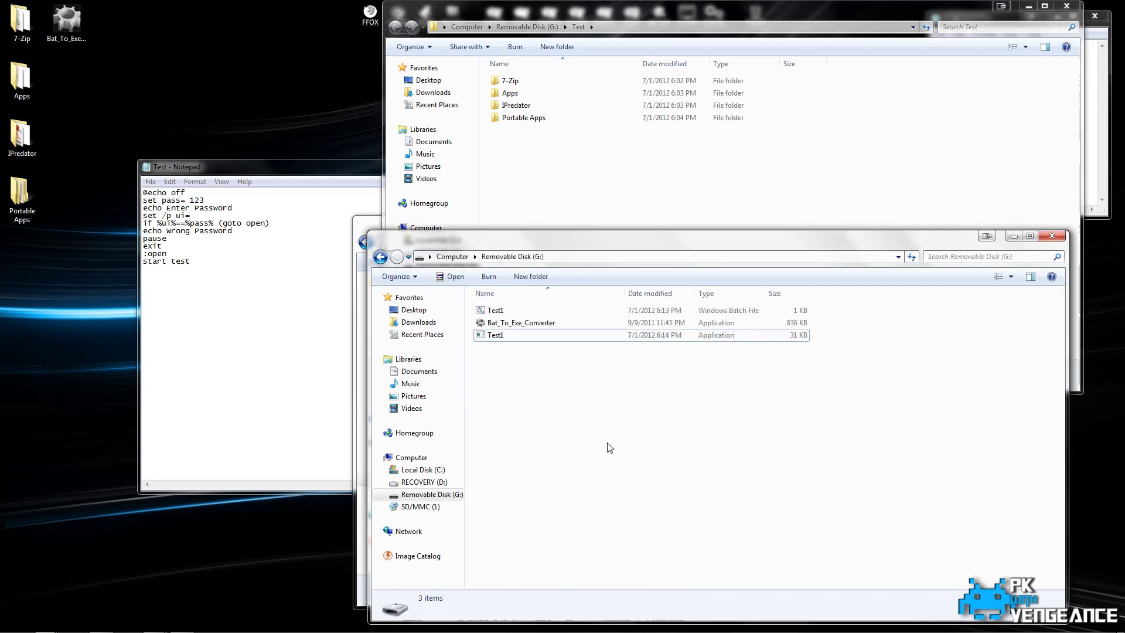
{"action": "left_click", "coordinate": [499, 314]}
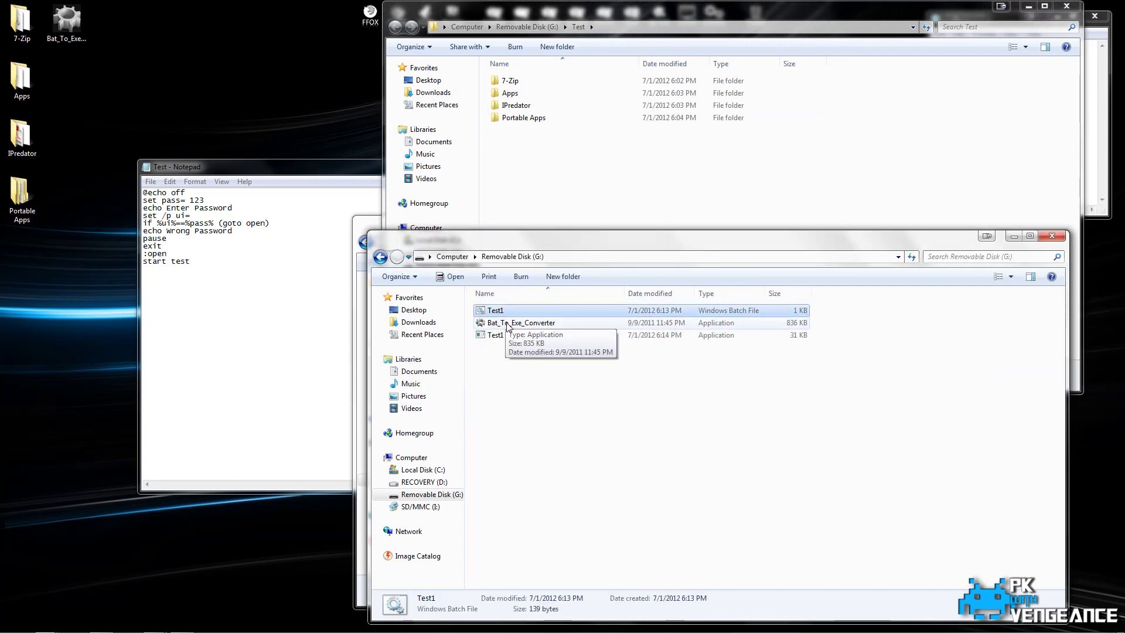
{"action": "left_click", "coordinate": [510, 323], "text": "ctrl"}
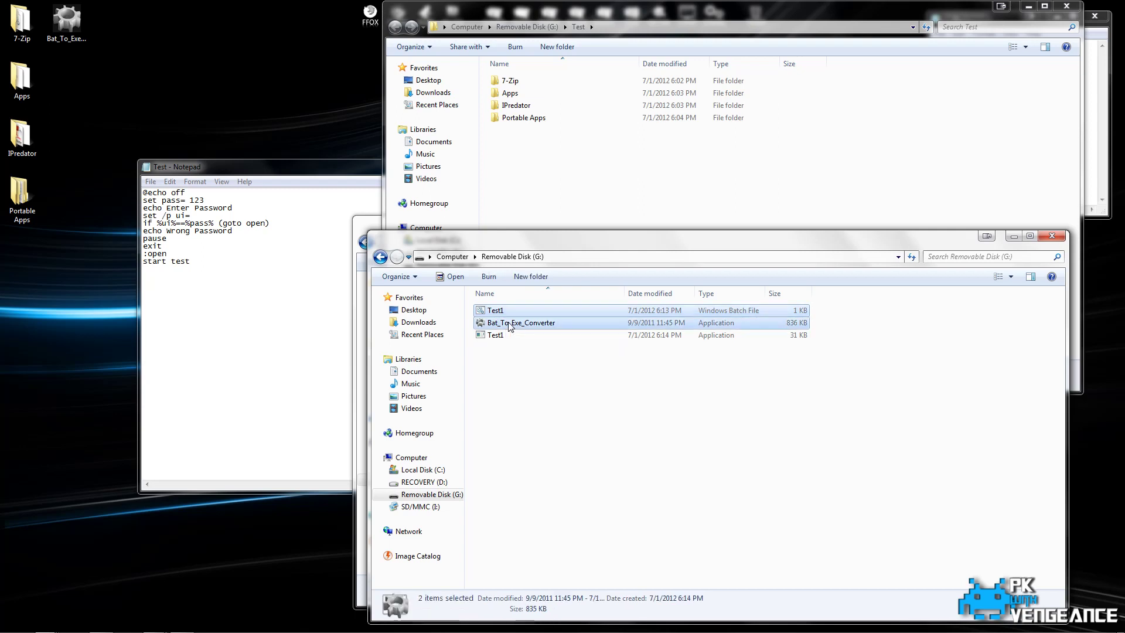
{"action": "key", "text": "Delete"}
{"action": "key", "text": "Return"}
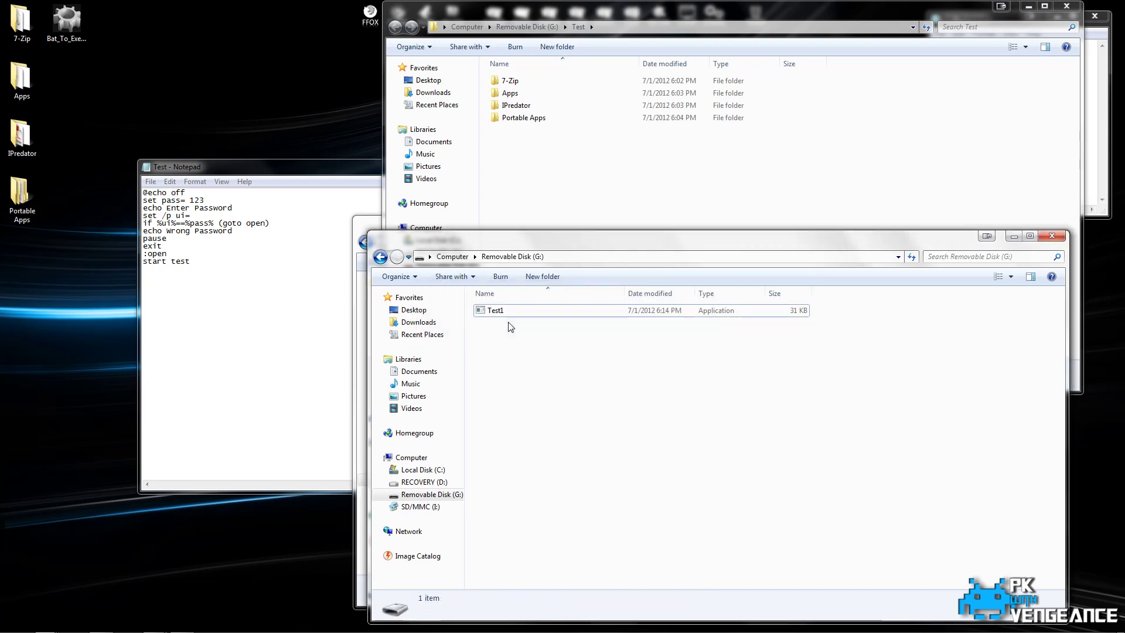
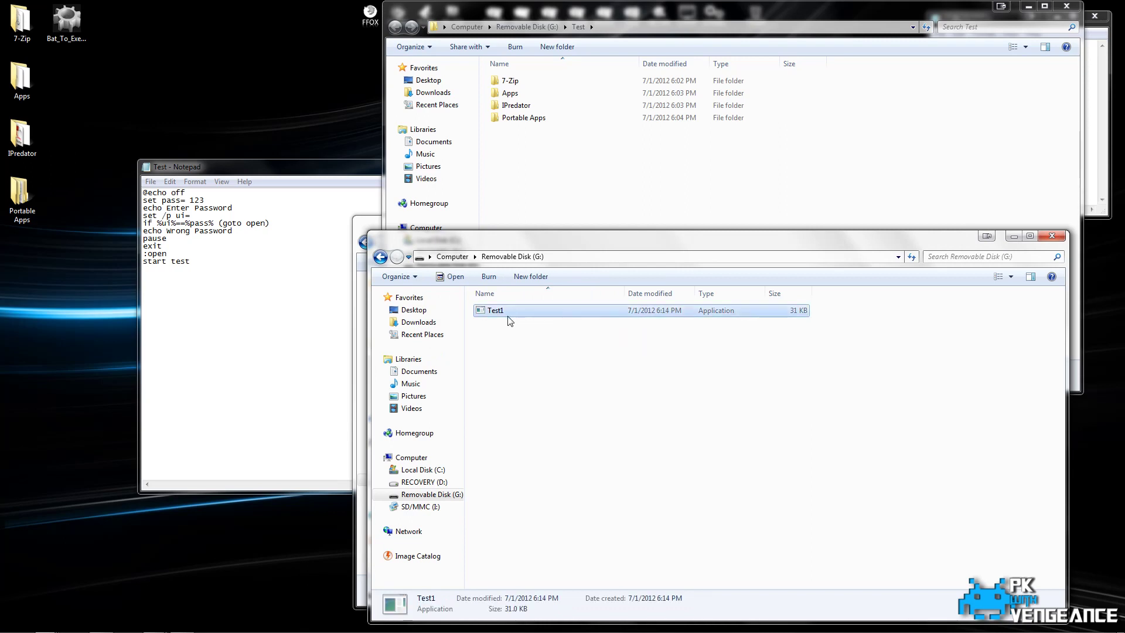
Launch Test1.exe and enter its password so the hidden Test folder opens, then close that folder window.
{"action": "double_click", "coordinate": [497, 311]}
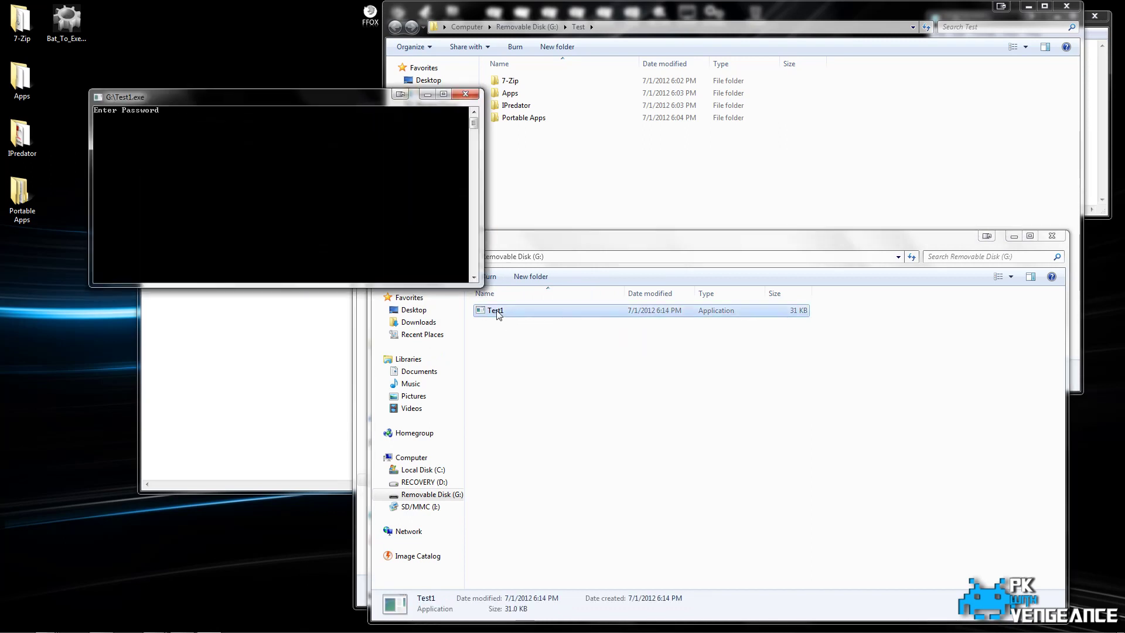
{"action": "type", "text": "123"}
{"action": "key", "text": "Return"}
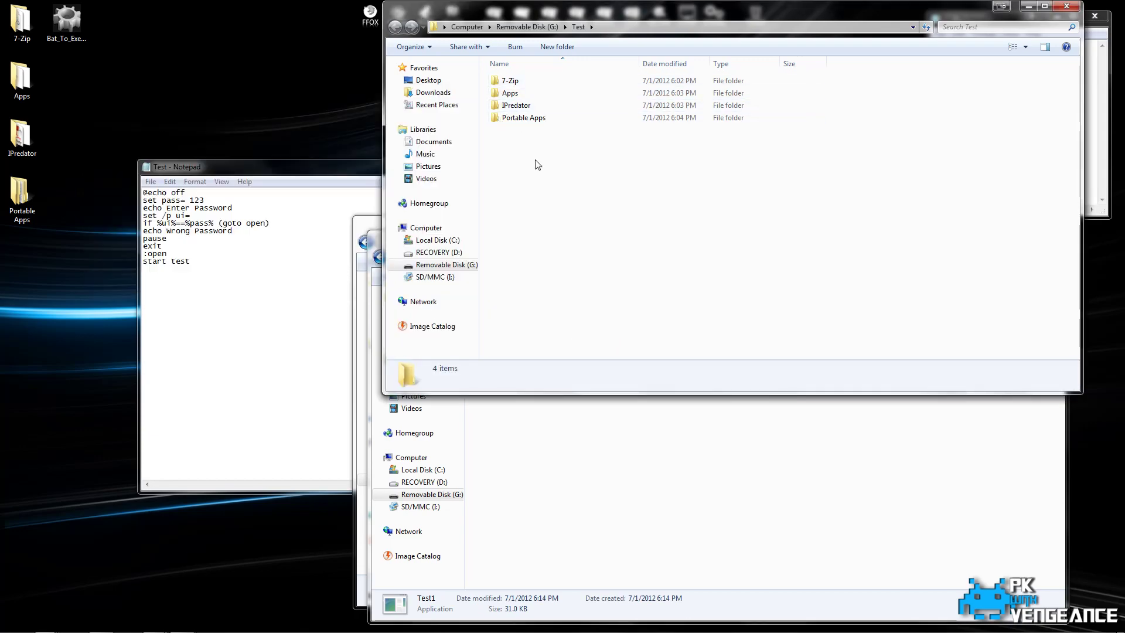
{"action": "left_click", "coordinate": [1068, 7]}
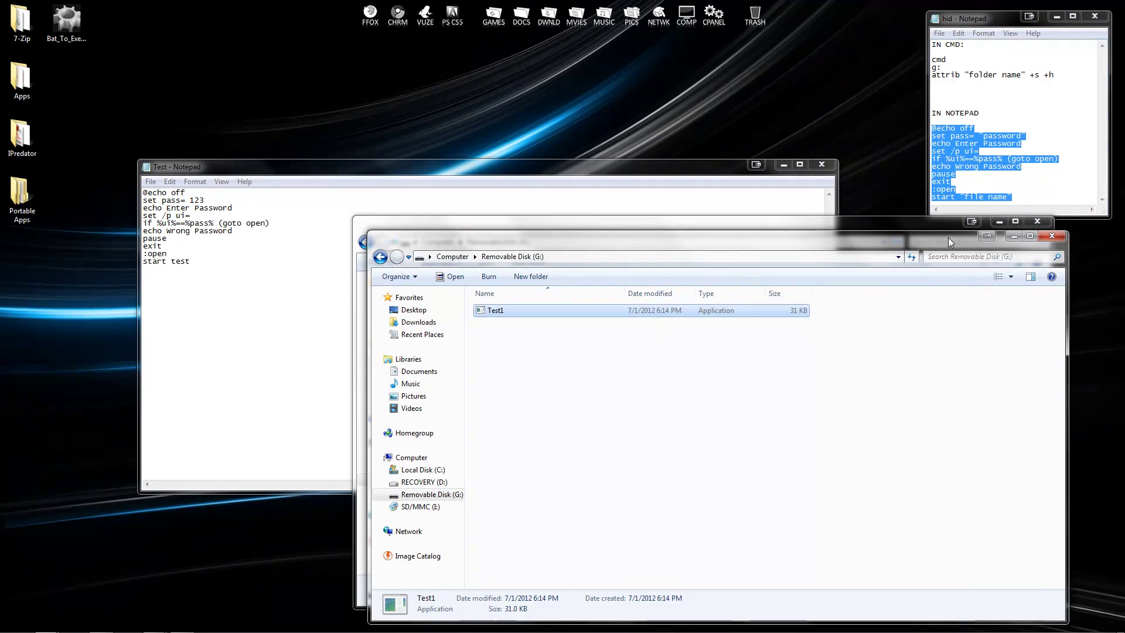